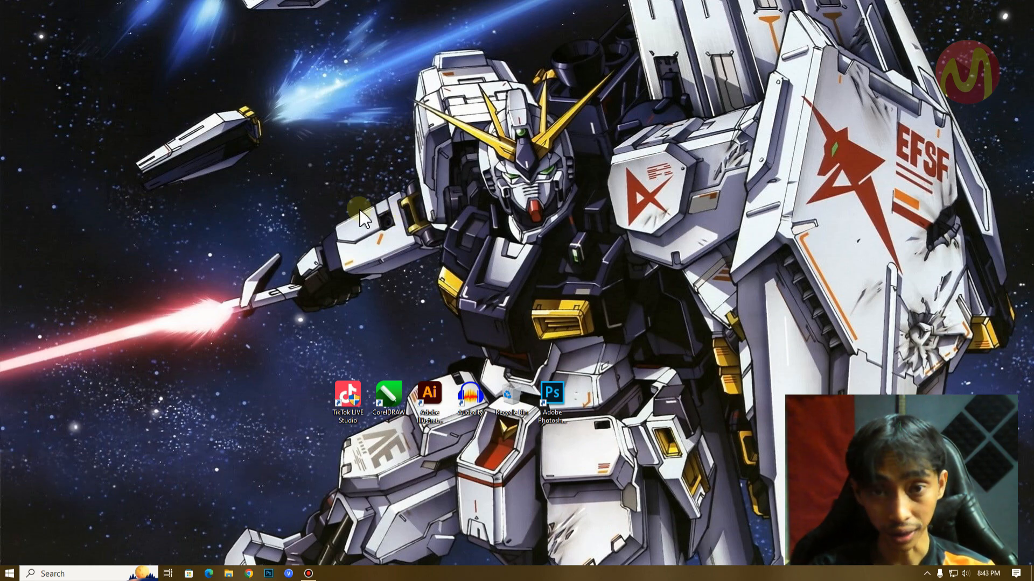
Step: Check the Downloads folder in File Explorer for the emulator, BIOS and NASCAR Rumble (USA) PS1 archives, and minimize it
{"action": "left_click", "coordinate": [232, 577]}
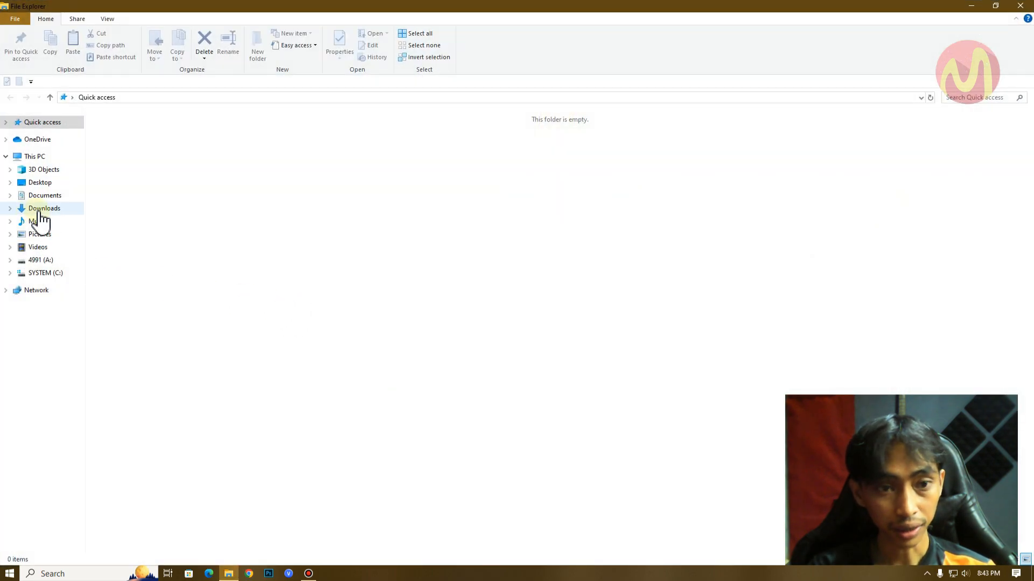
{"action": "left_click", "coordinate": [39, 210]}
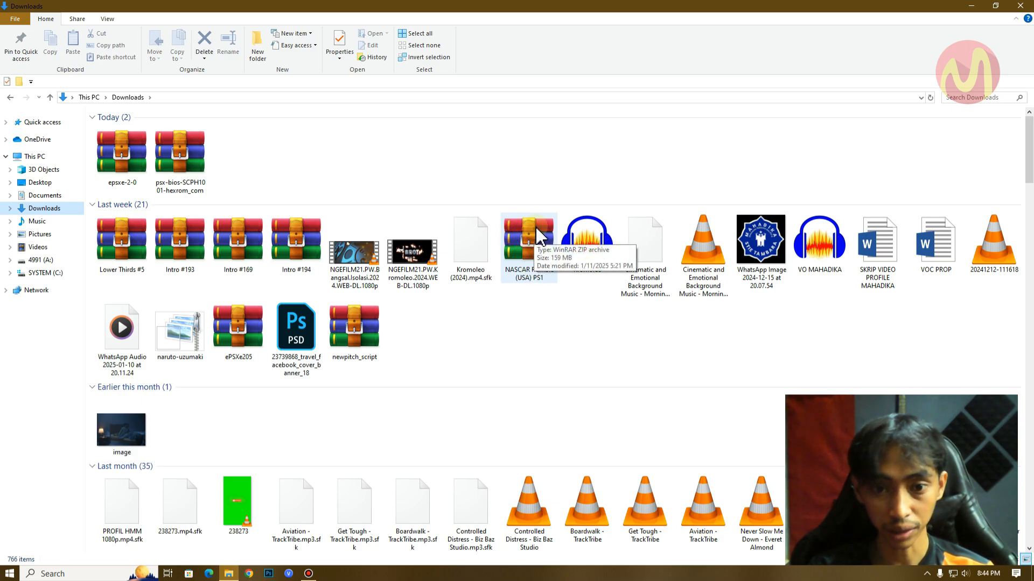
{"action": "left_click", "coordinate": [532, 284]}
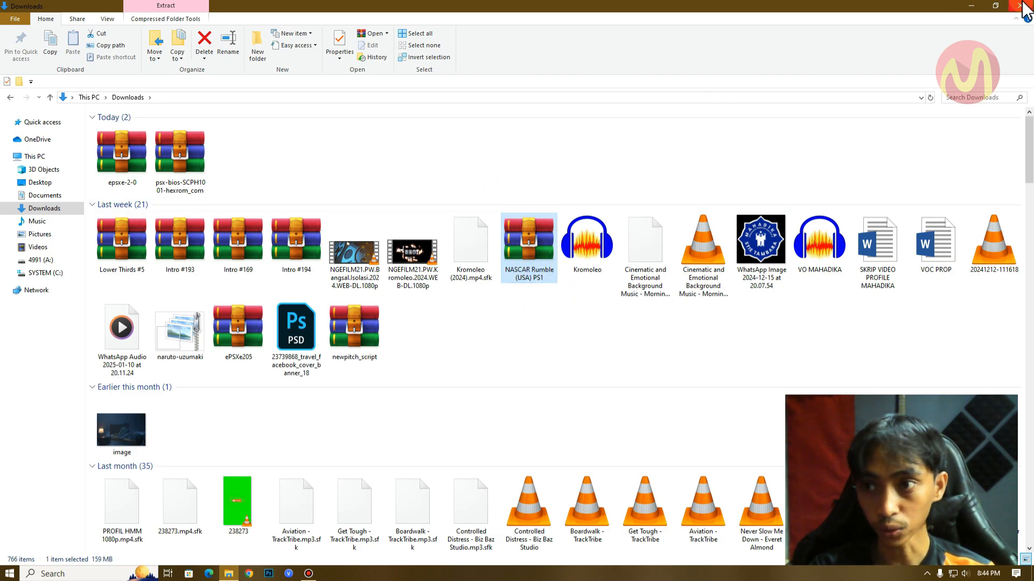
{"action": "left_click", "coordinate": [972, 6]}
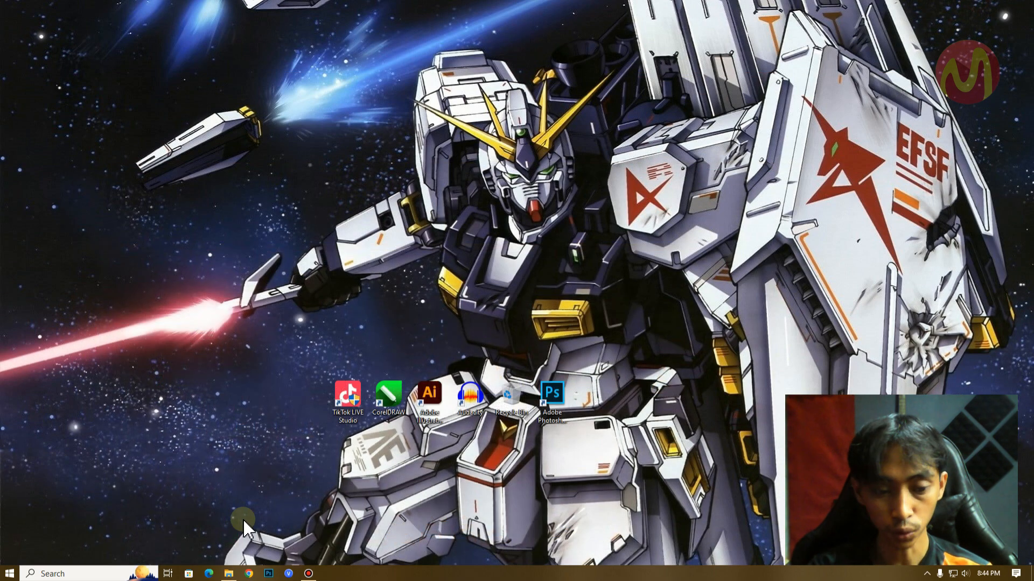
Step: Switch to Chrome and open the romsfun.com website
{"action": "left_click", "coordinate": [249, 573]}
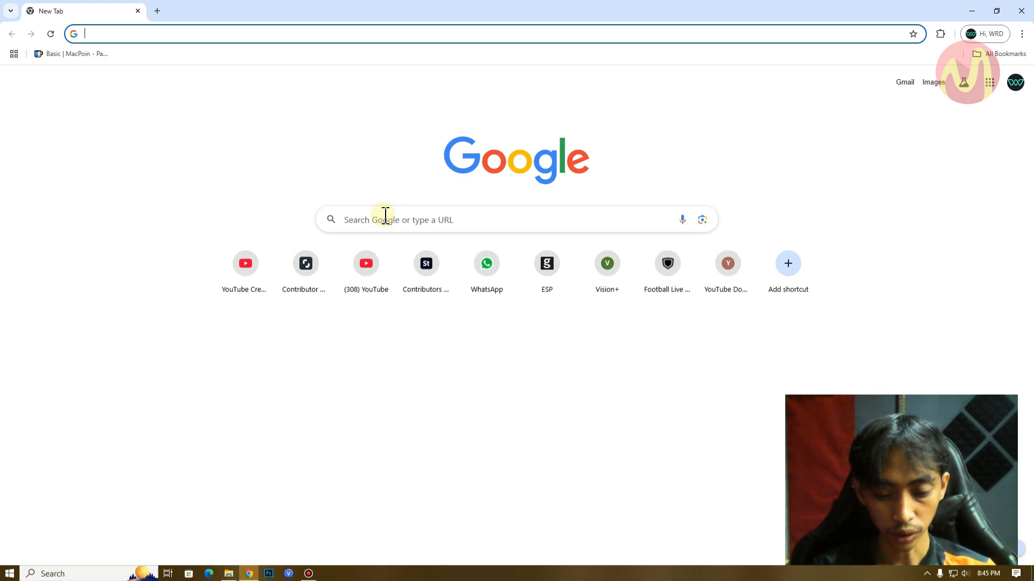
{"action": "type", "text": "ROM"}
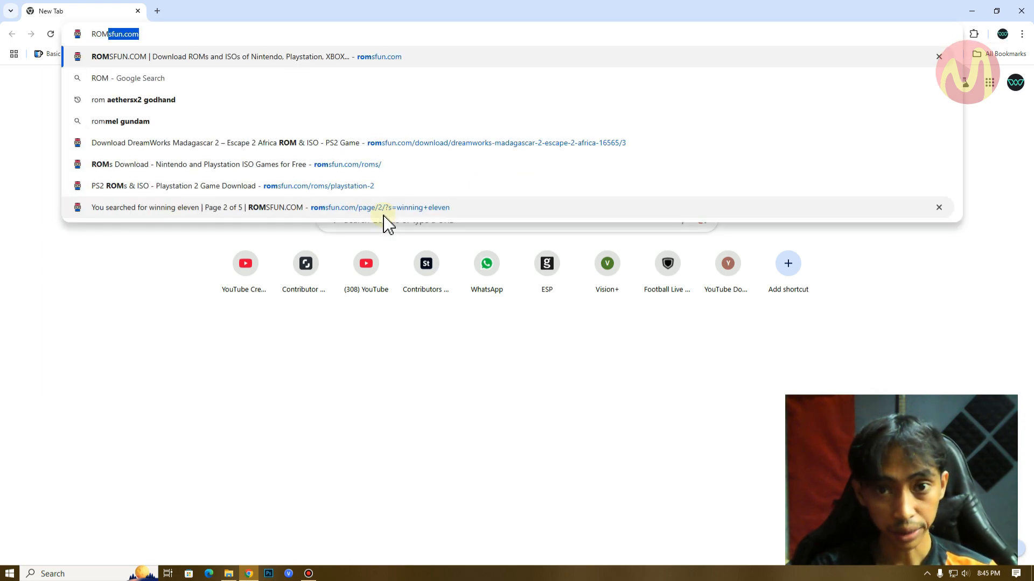
{"action": "key", "text": "Return"}
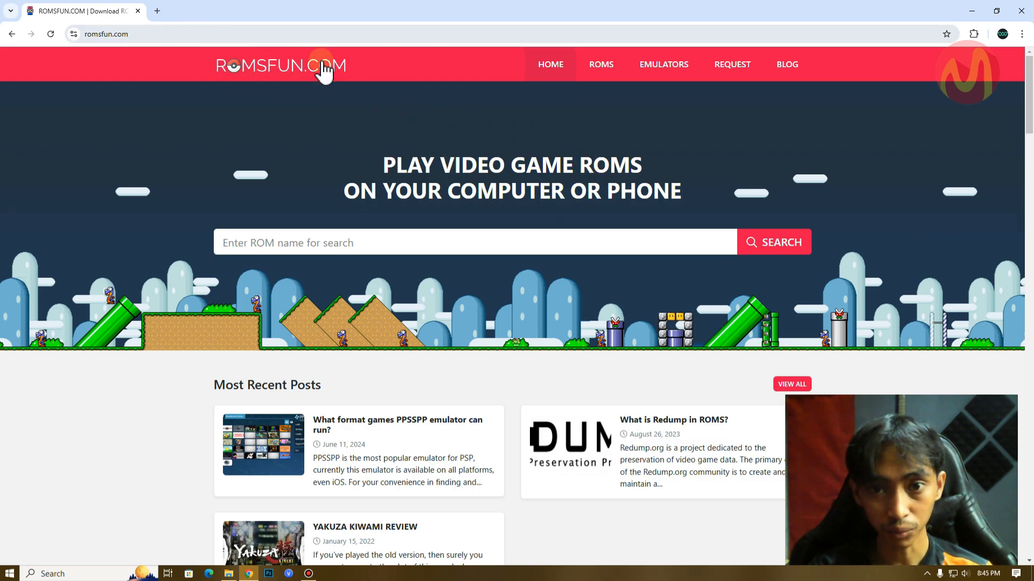
Step: Open the PlayStation (PS) category in the site's ROM console list and browse its games
{"action": "left_click", "coordinate": [598, 67]}
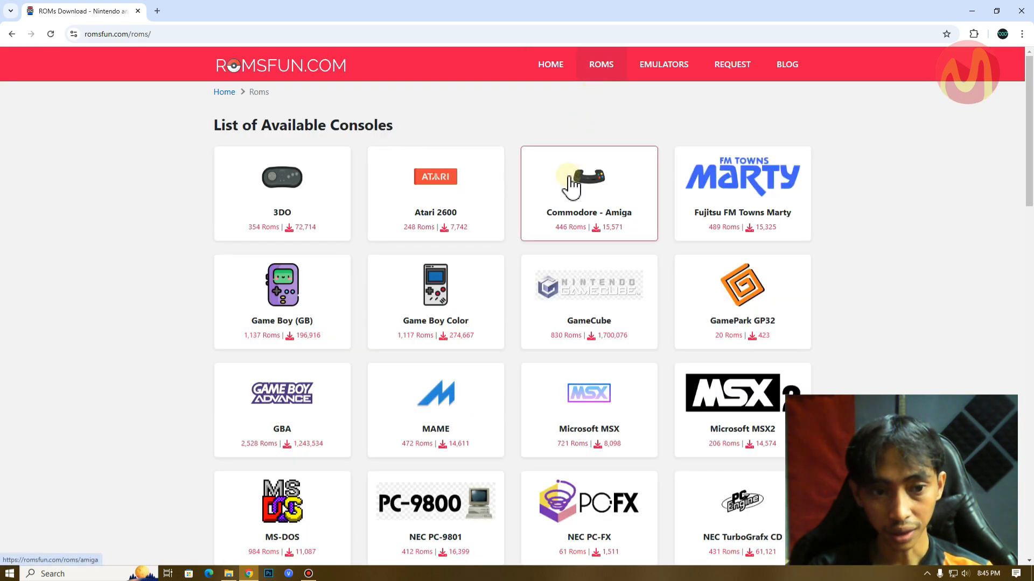
{"action": "scroll", "coordinate": [571, 189], "scroll_direction": "down", "scroll_amount": 9}
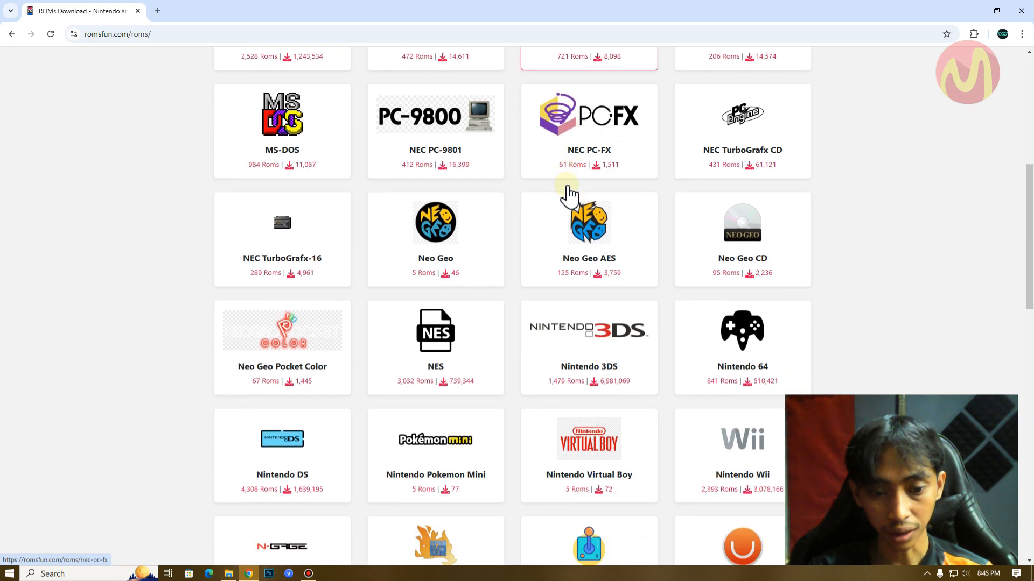
{"action": "scroll", "coordinate": [568, 196], "scroll_direction": "down", "scroll_amount": 2}
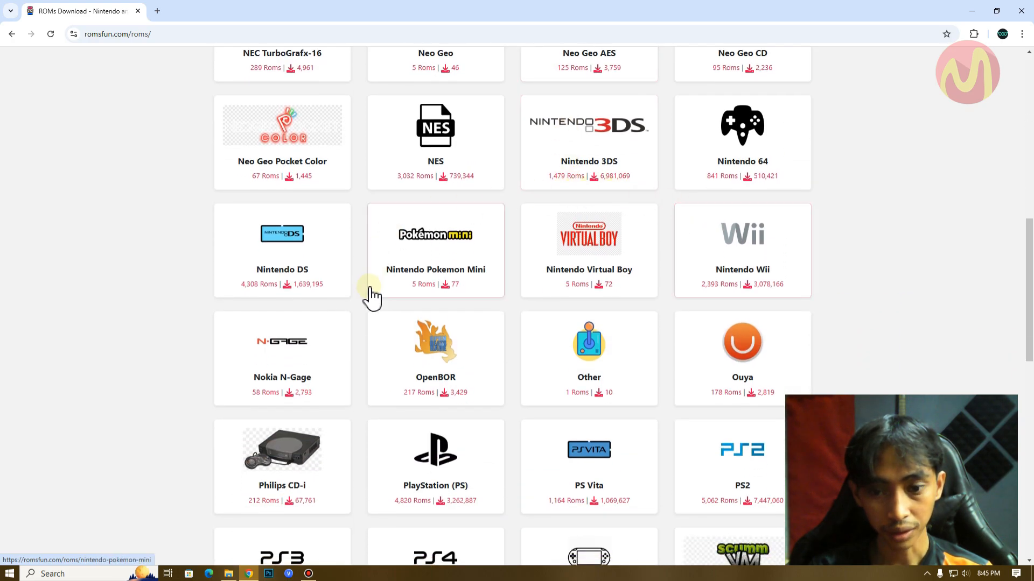
{"action": "scroll", "coordinate": [411, 277], "scroll_direction": "down", "scroll_amount": 2}
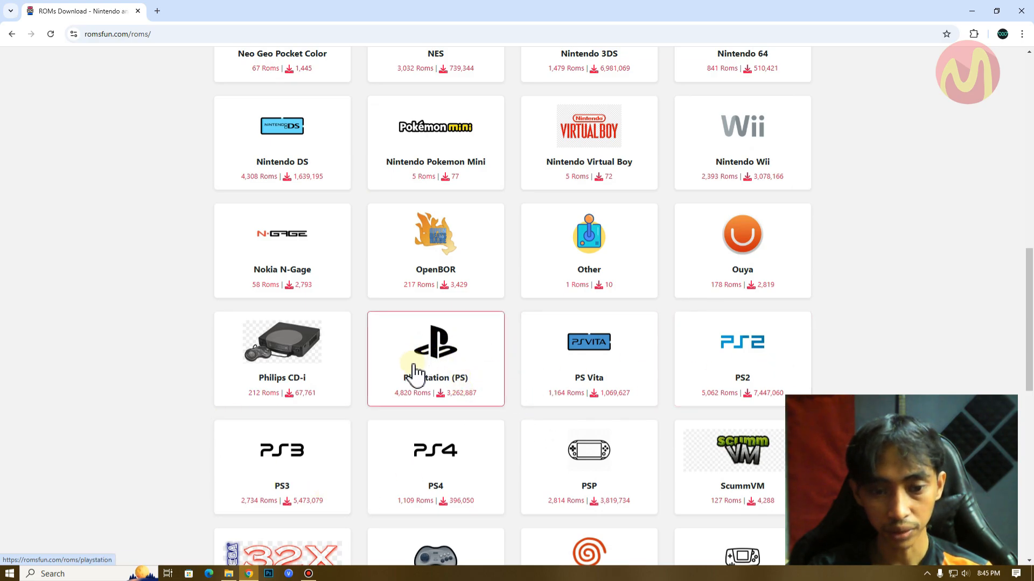
{"action": "left_click", "coordinate": [416, 372]}
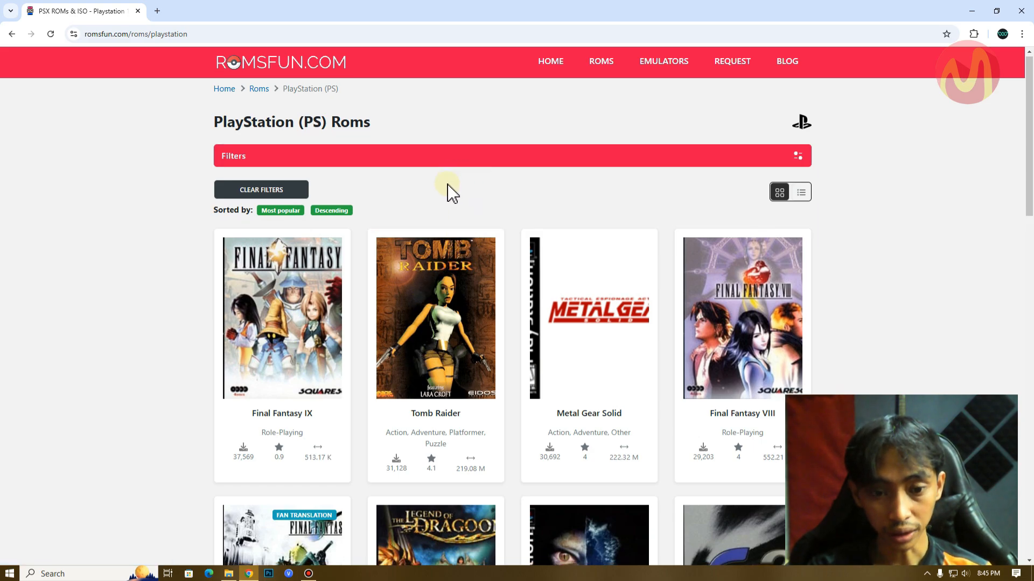
{"action": "scroll", "coordinate": [452, 194], "scroll_direction": "down", "scroll_amount": 5}
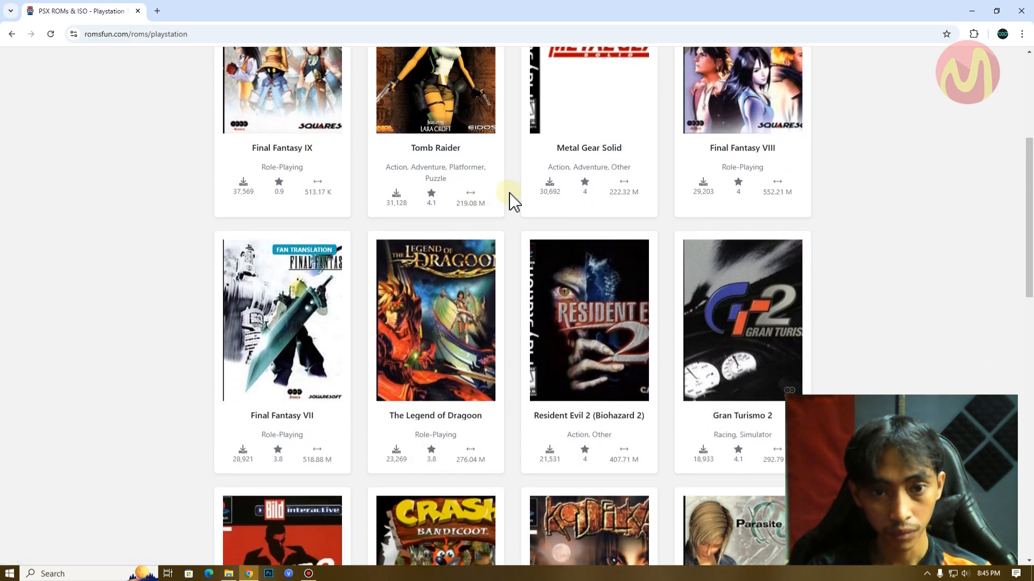
{"action": "scroll", "coordinate": [388, 277], "scroll_direction": "up", "scroll_amount": 5}
{"action": "scroll", "coordinate": [501, 282], "scroll_direction": "down", "scroll_amount": 6}
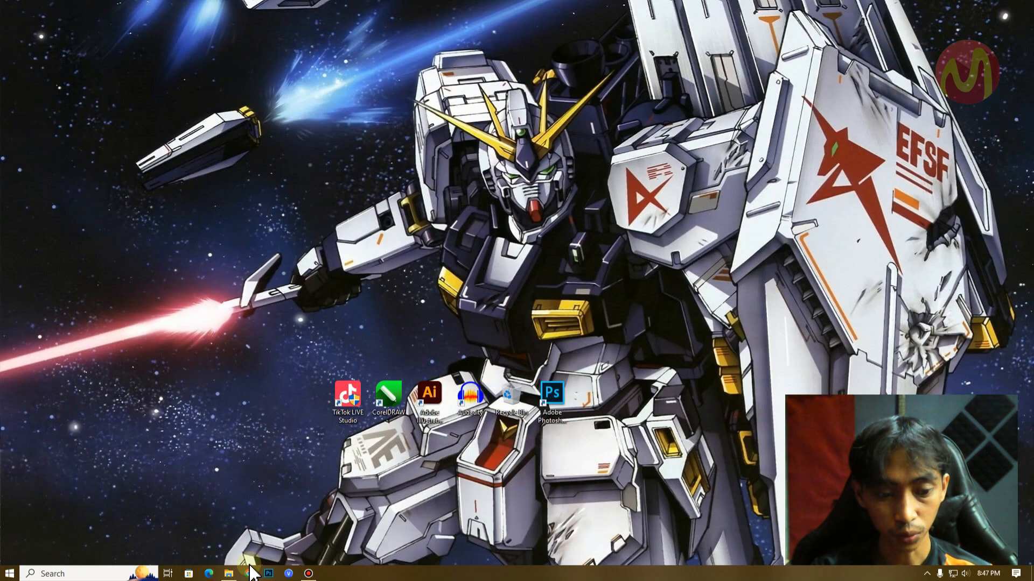
Step: Return to the Downloads folder in File Explorer and extract the epsxe-2-0 archive with WinRAR into its default epsxe-2-0 folder
{"action": "left_click", "coordinate": [228, 574]}
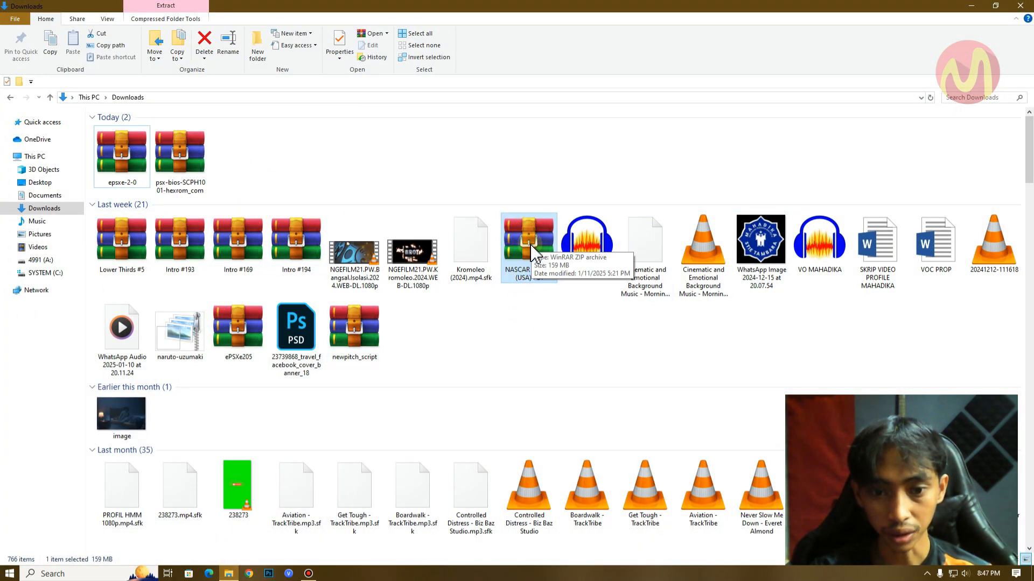
{"action": "left_click", "coordinate": [337, 168]}
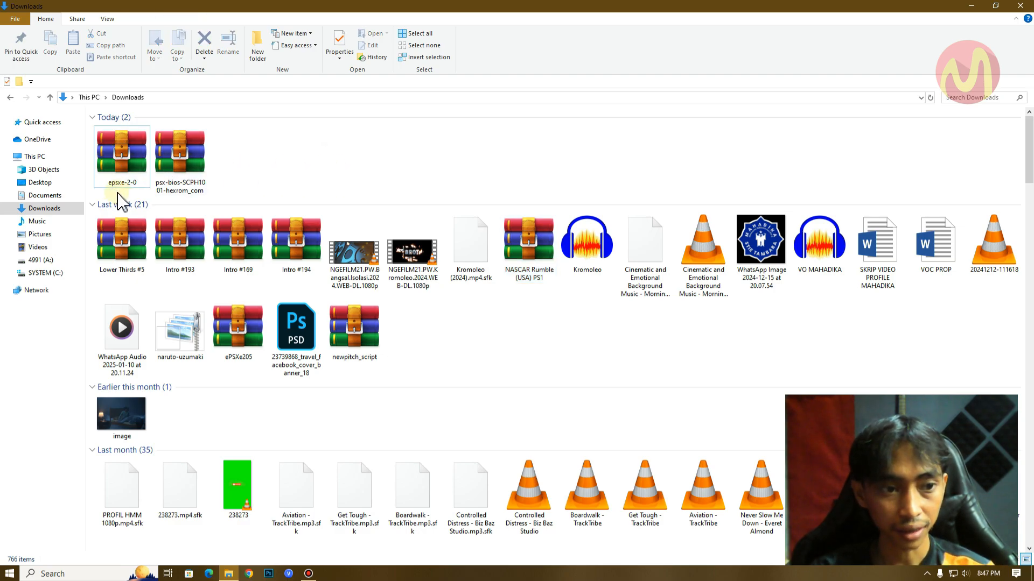
{"action": "double_click", "coordinate": [122, 157]}
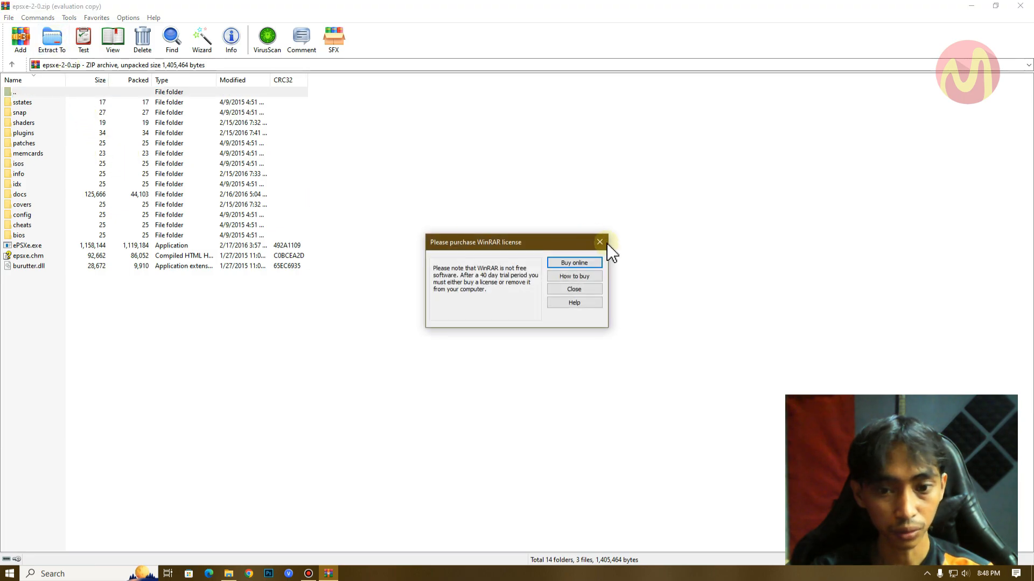
{"action": "left_click", "coordinate": [577, 291]}
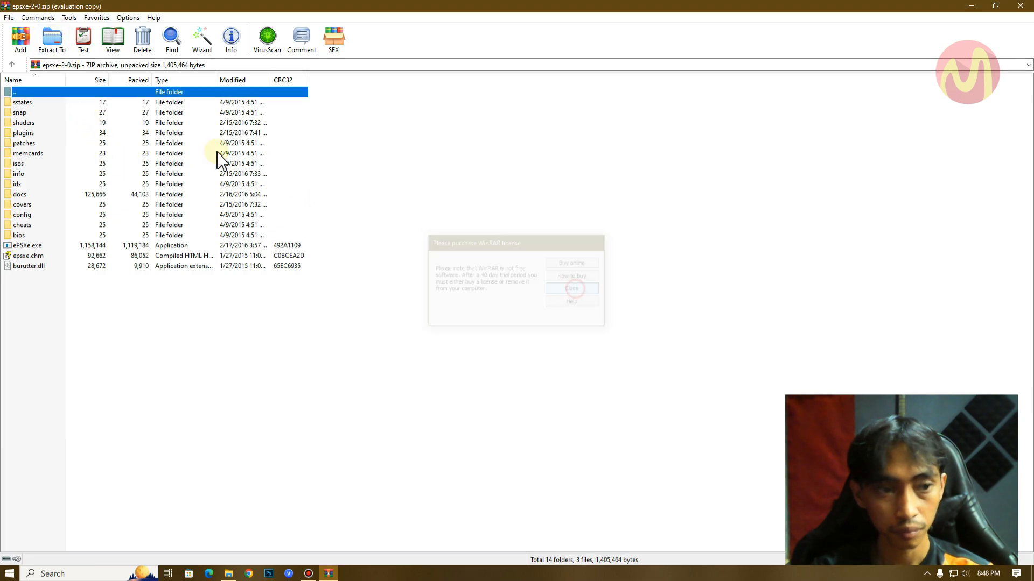
{"action": "left_click", "coordinate": [50, 40]}
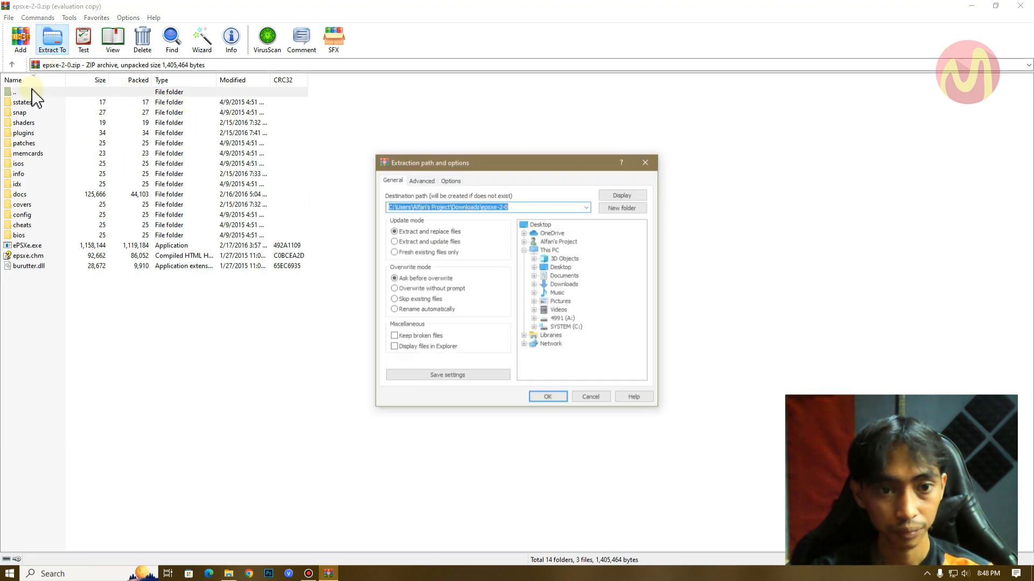
{"action": "left_click", "coordinate": [547, 398]}
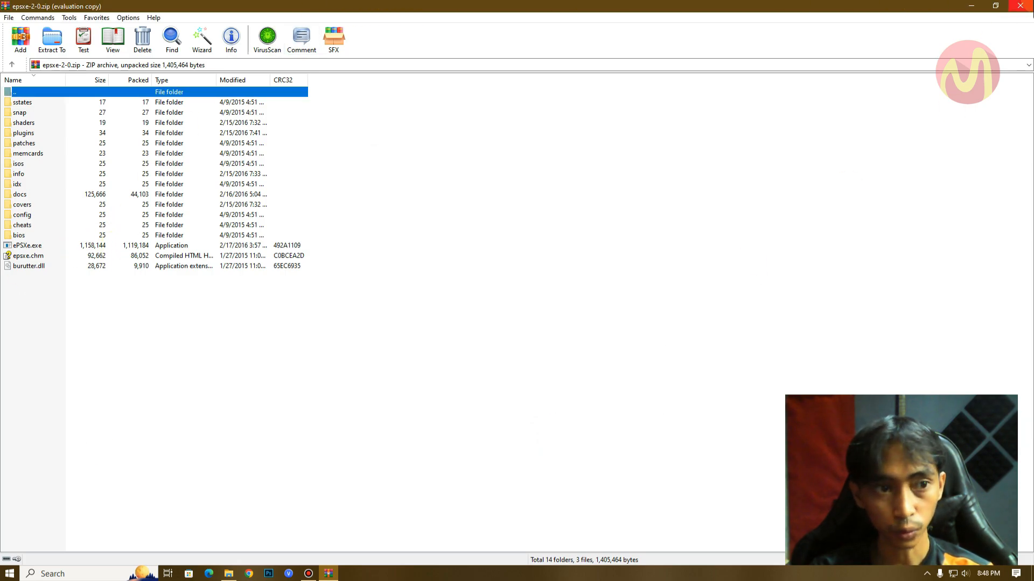
{"action": "left_click", "coordinate": [1019, 5]}
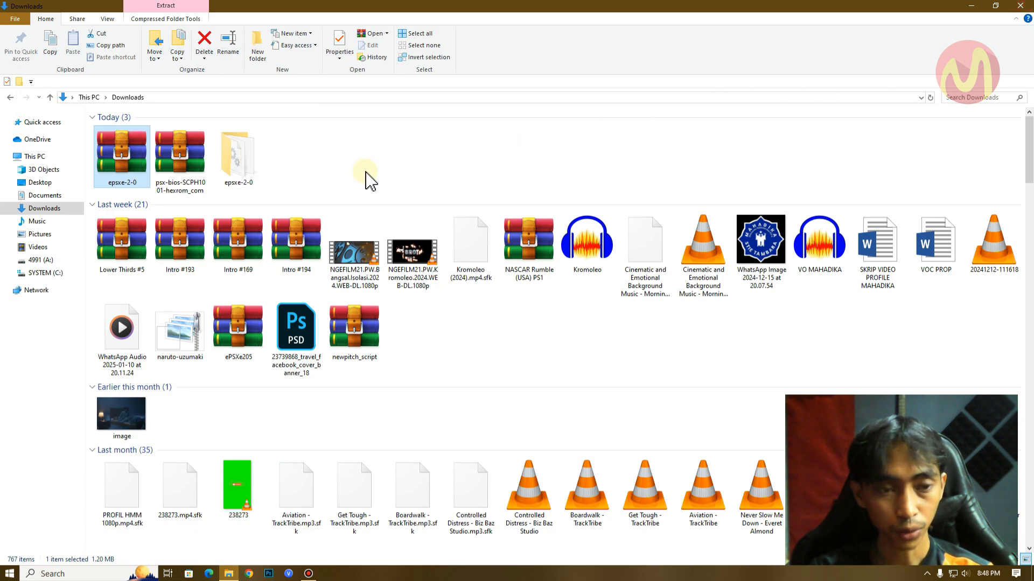
Step: Extract the psx-bios-SCPH1001-hexrom_com archive into its default folder in Downloads and close the archive window
{"action": "double_click", "coordinate": [178, 156]}
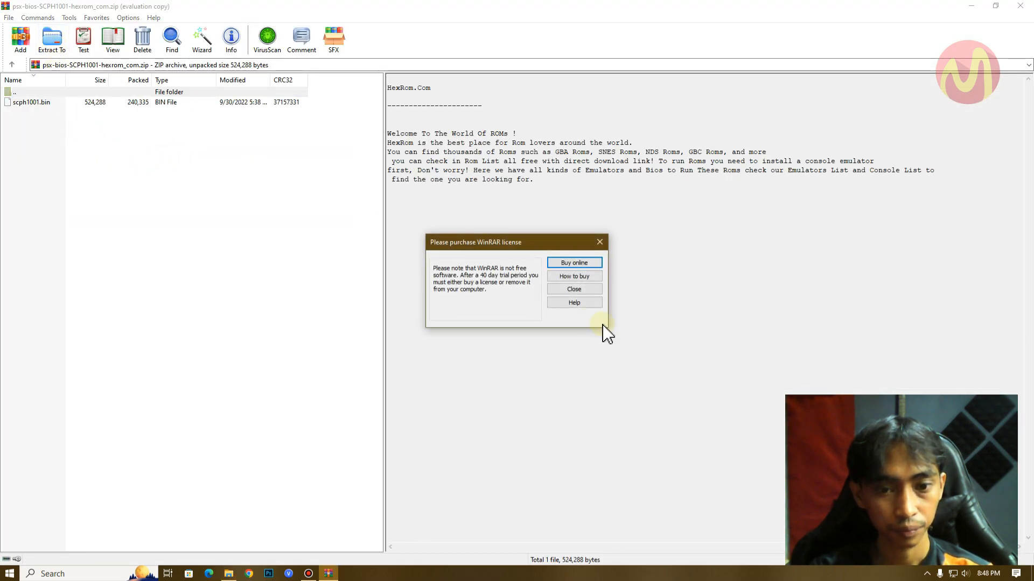
{"action": "left_click", "coordinate": [575, 291]}
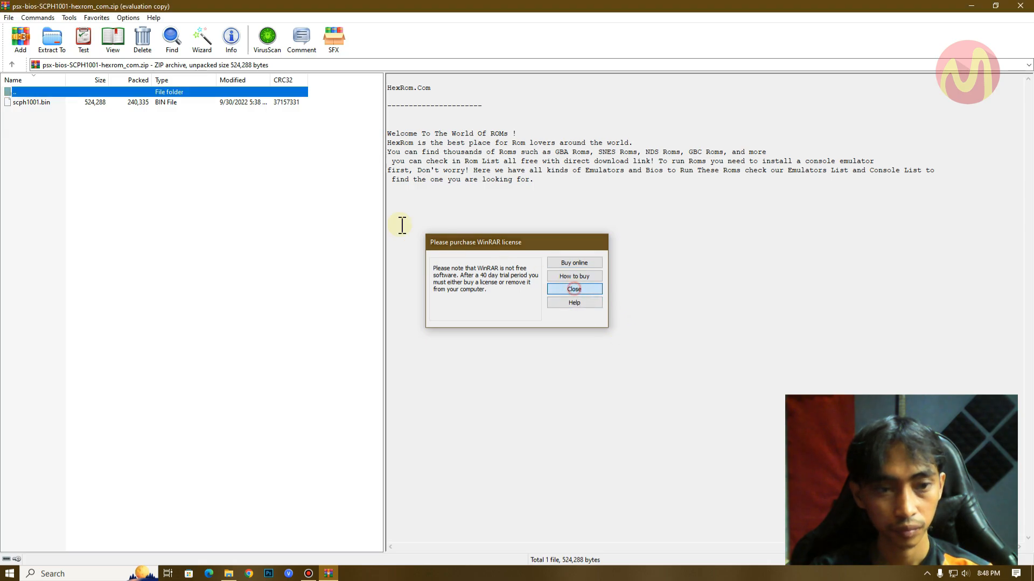
{"action": "left_click", "coordinate": [56, 48]}
{"action": "left_click", "coordinate": [562, 399]}
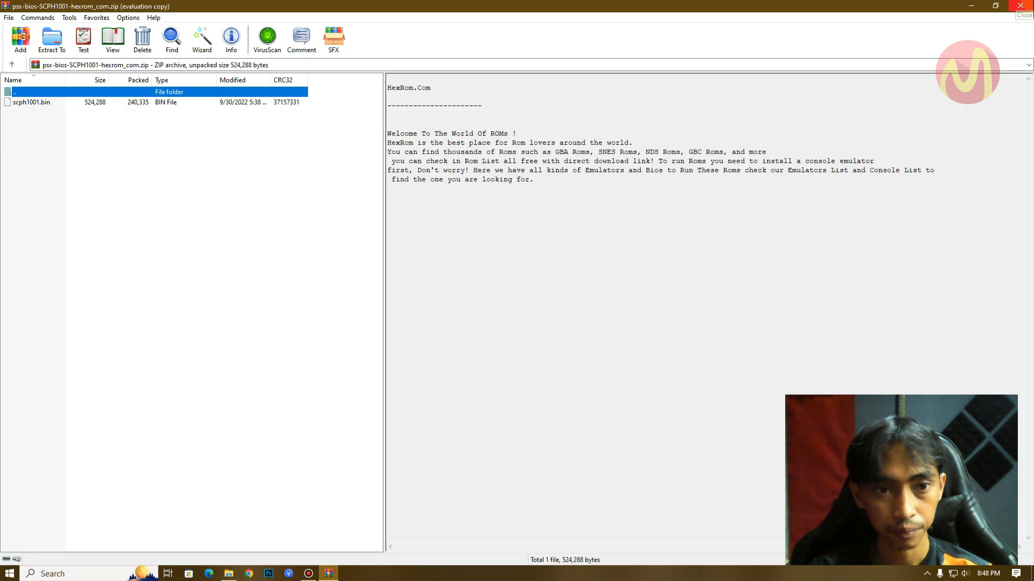
{"action": "left_click", "coordinate": [1020, 6]}
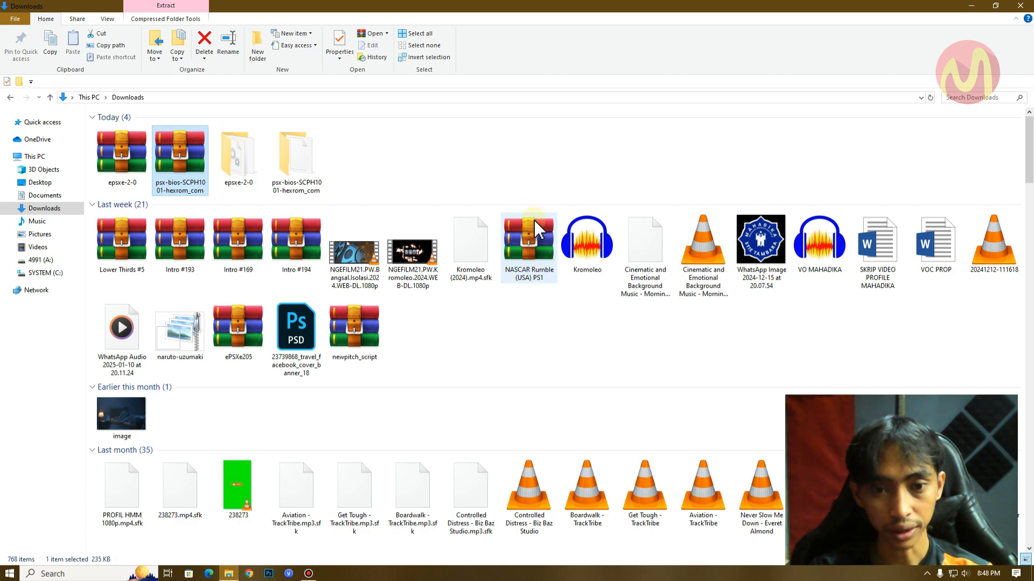
Step: Extract the NASCAR Rumble (USA) PS1 archive into its own folder in Downloads and close the archive window
{"action": "double_click", "coordinate": [529, 239]}
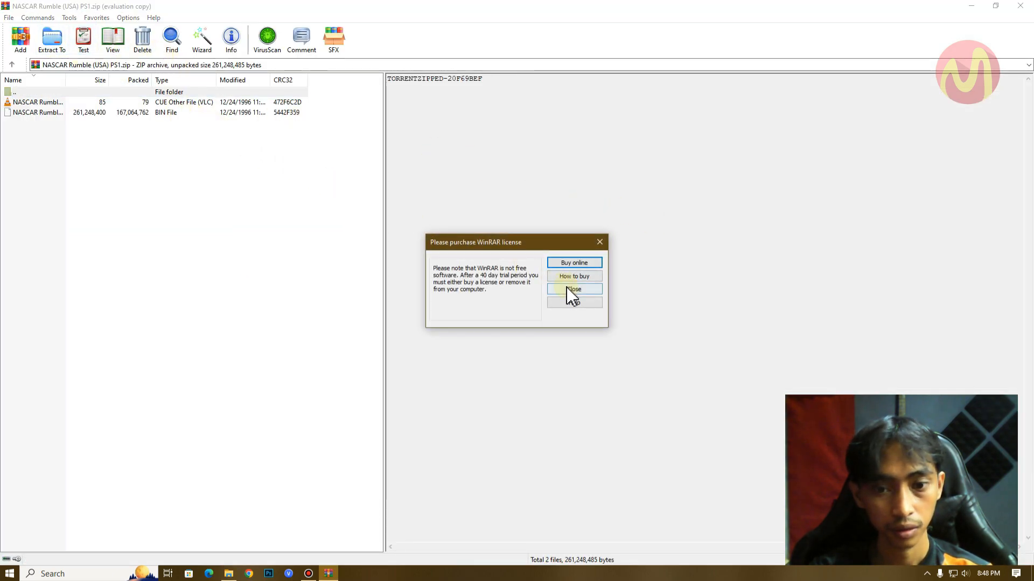
{"action": "left_click", "coordinate": [571, 290]}
{"action": "left_click", "coordinate": [63, 47]}
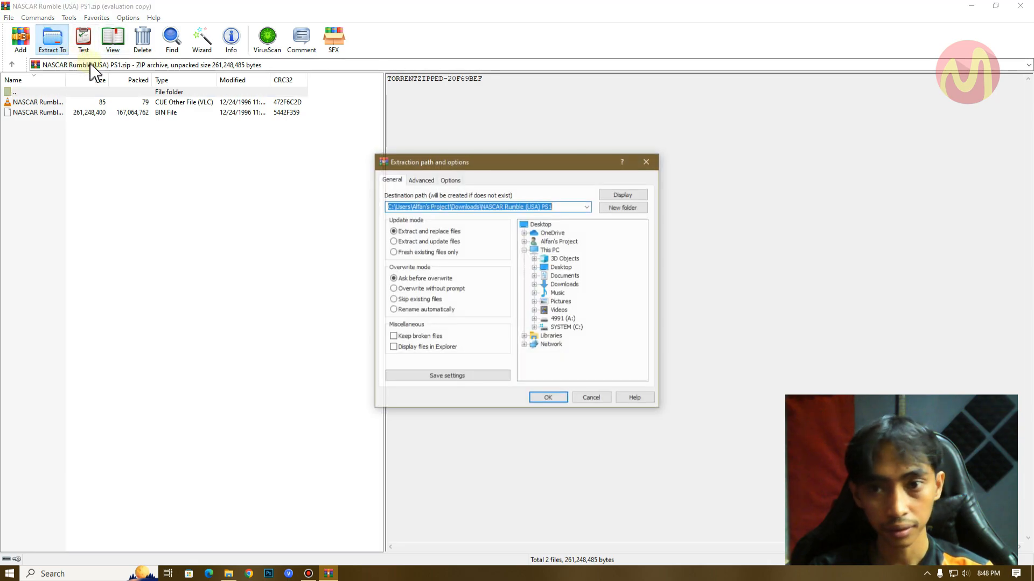
{"action": "left_click", "coordinate": [555, 398]}
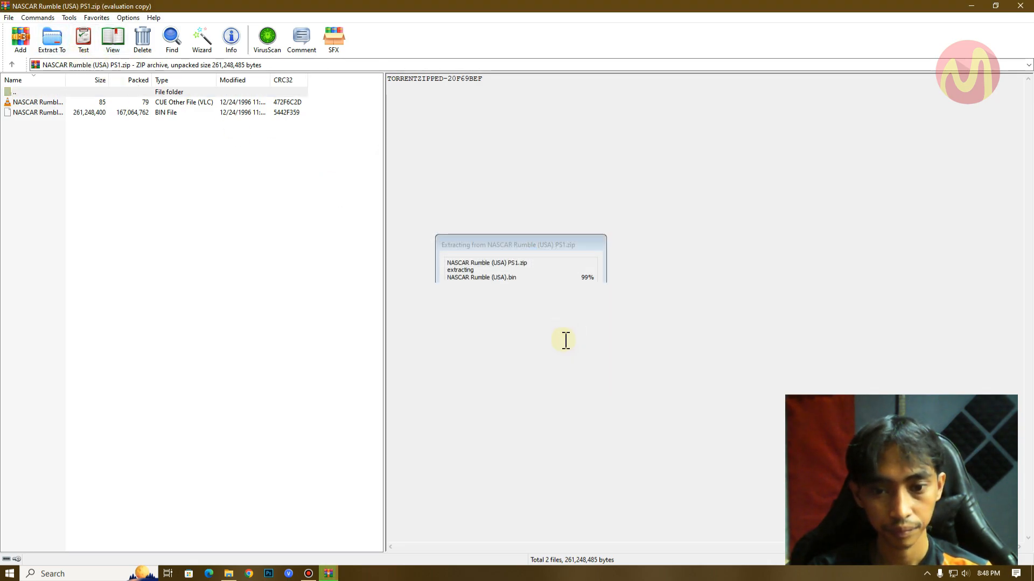
{"action": "left_click", "coordinate": [1019, 6]}
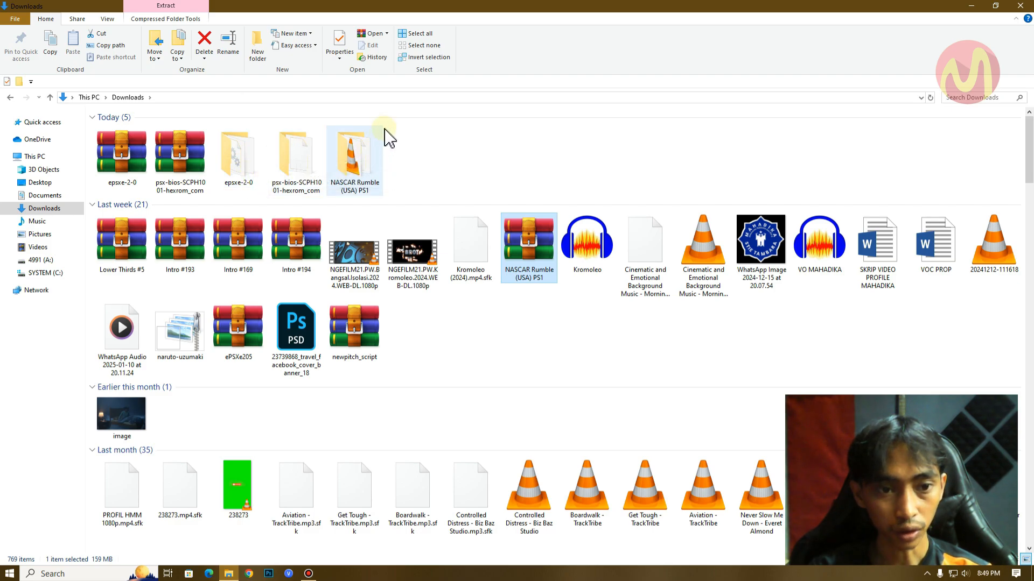
Step: Copy the scph1001.bin file from the extracted psx-bios-SCPH1001-hexrom_com folder
{"action": "double_click", "coordinate": [298, 160]}
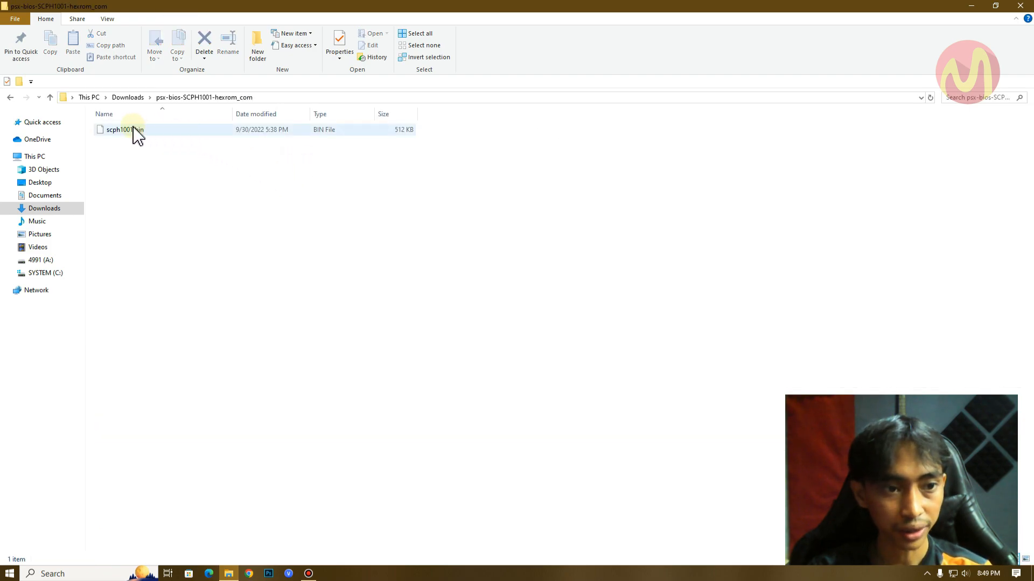
{"action": "left_click", "coordinate": [135, 130]}
{"action": "left_click", "coordinate": [130, 163]}
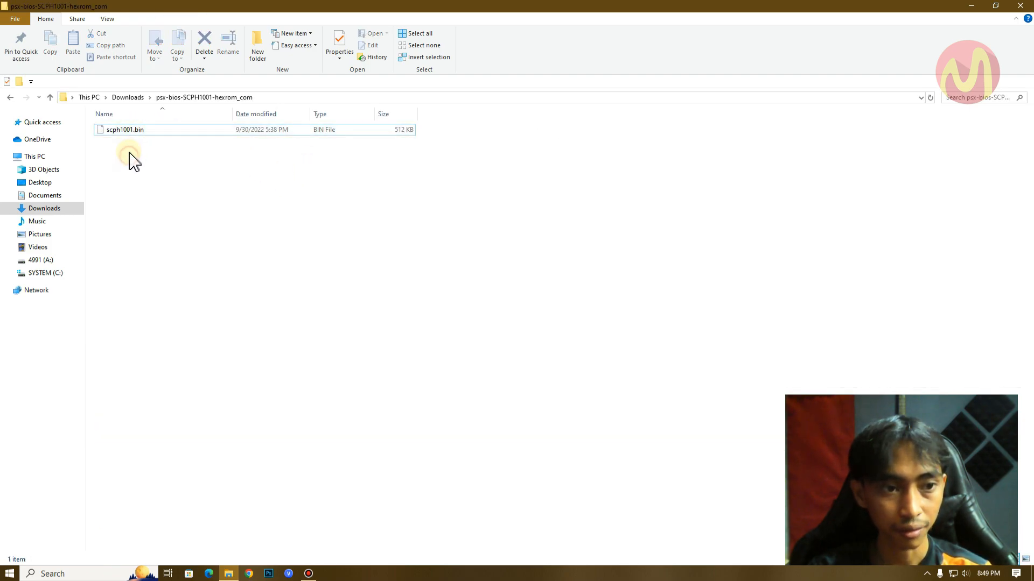
{"action": "right_click", "coordinate": [130, 133]}
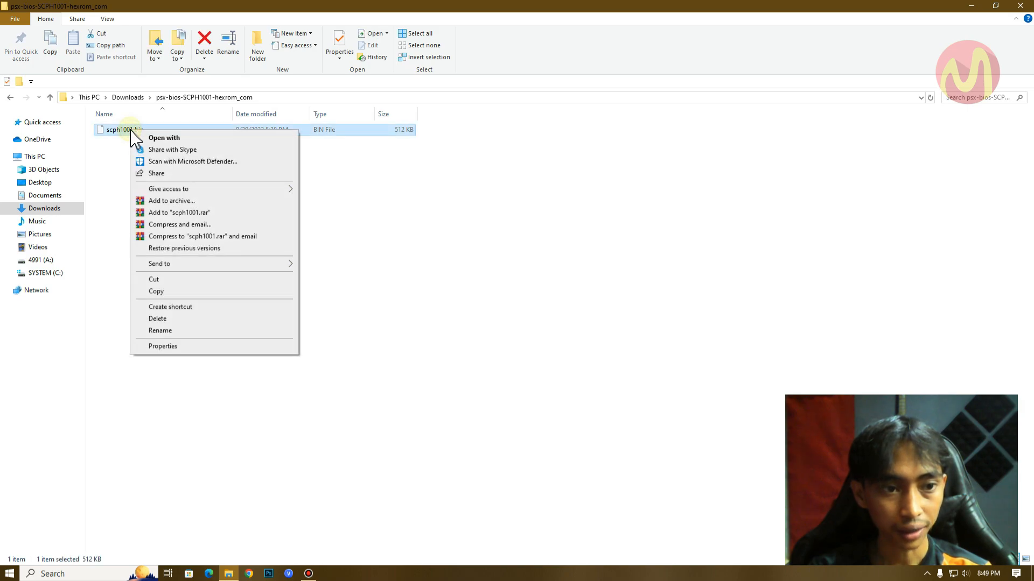
{"action": "left_click", "coordinate": [115, 162]}
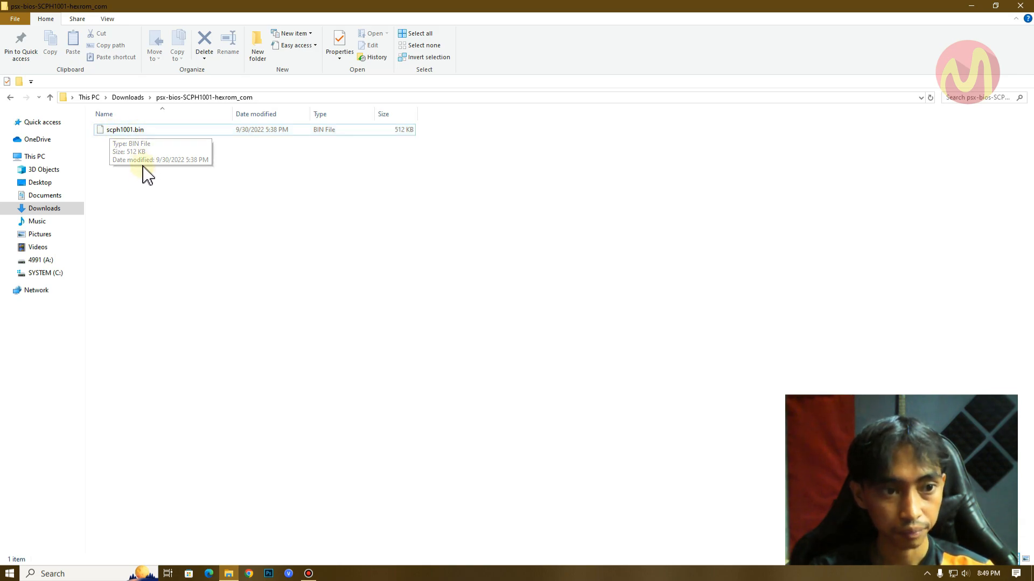
{"action": "left_click", "coordinate": [138, 133]}
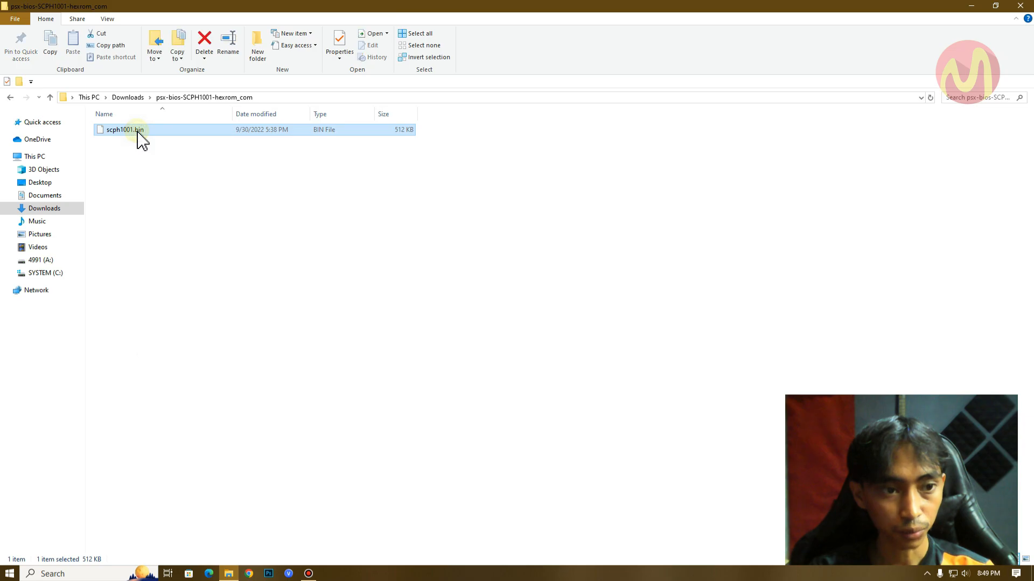
{"action": "right_click", "coordinate": [138, 133]}
{"action": "left_click", "coordinate": [170, 293]}
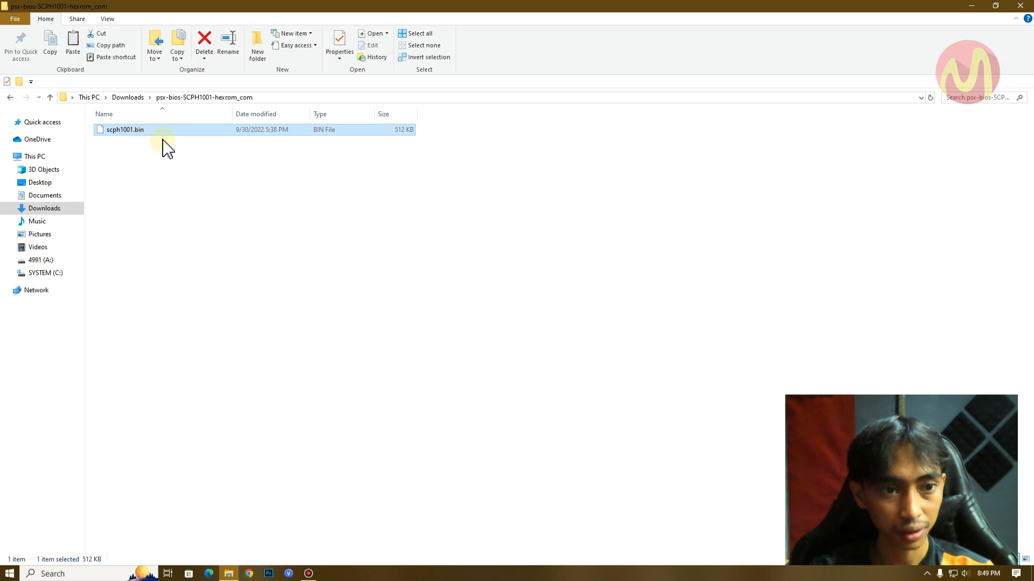
Step: Open the bios folder inside the extracted epsxe-2-0 folder in Downloads and delete the erase.me file
{"action": "left_click", "coordinate": [135, 99]}
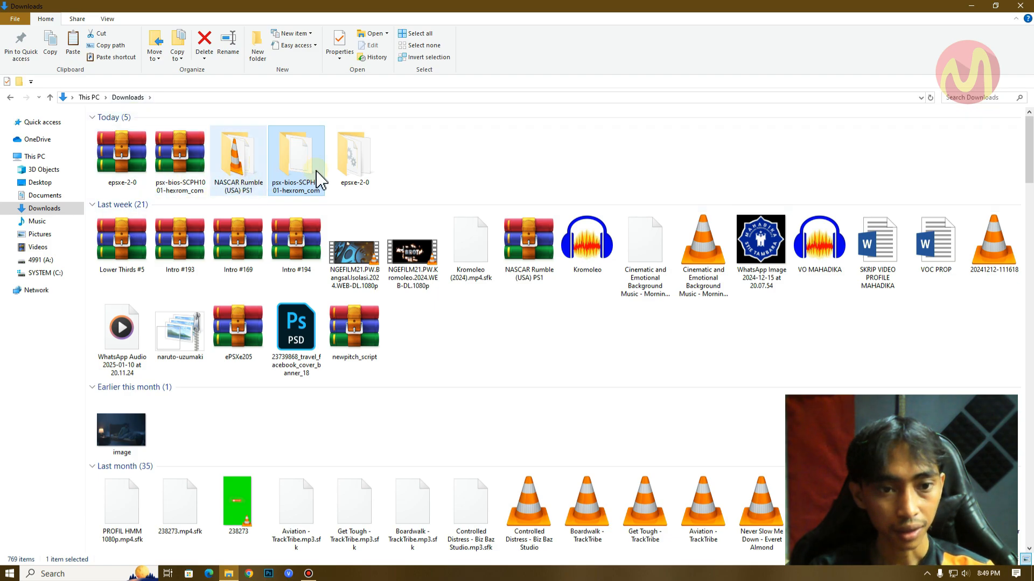
{"action": "left_click", "coordinate": [400, 167]}
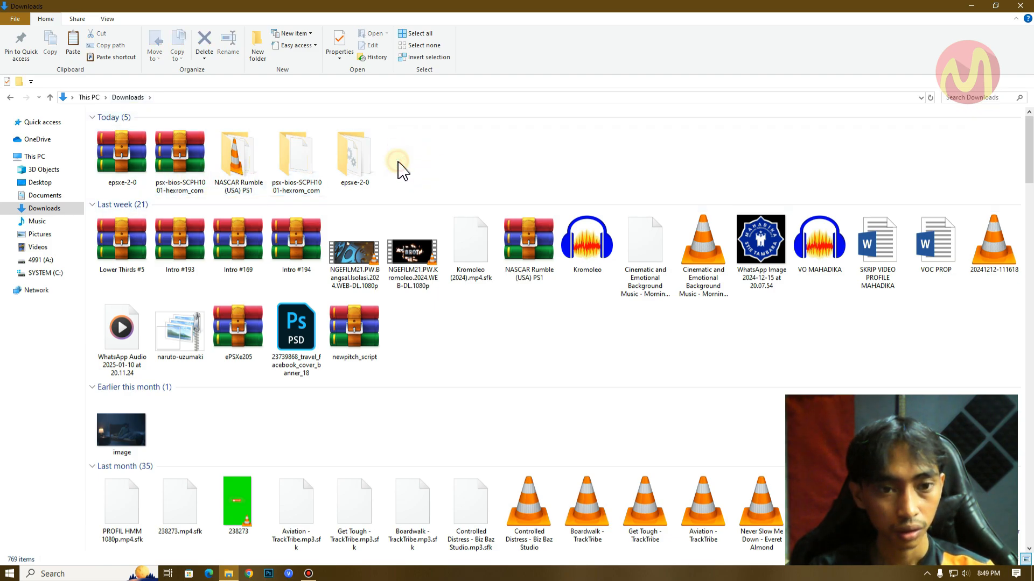
{"action": "double_click", "coordinate": [354, 166]}
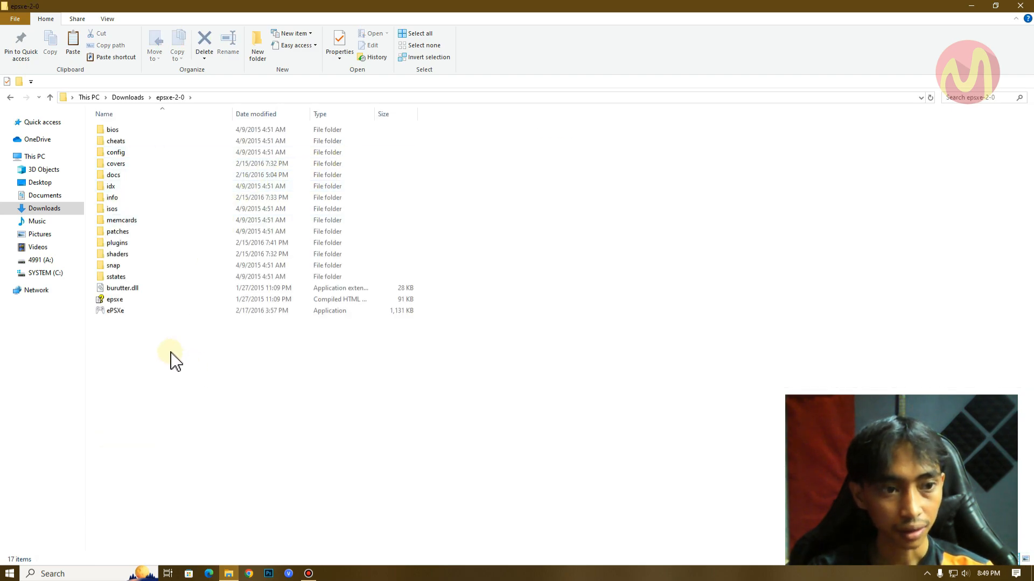
{"action": "double_click", "coordinate": [125, 131]}
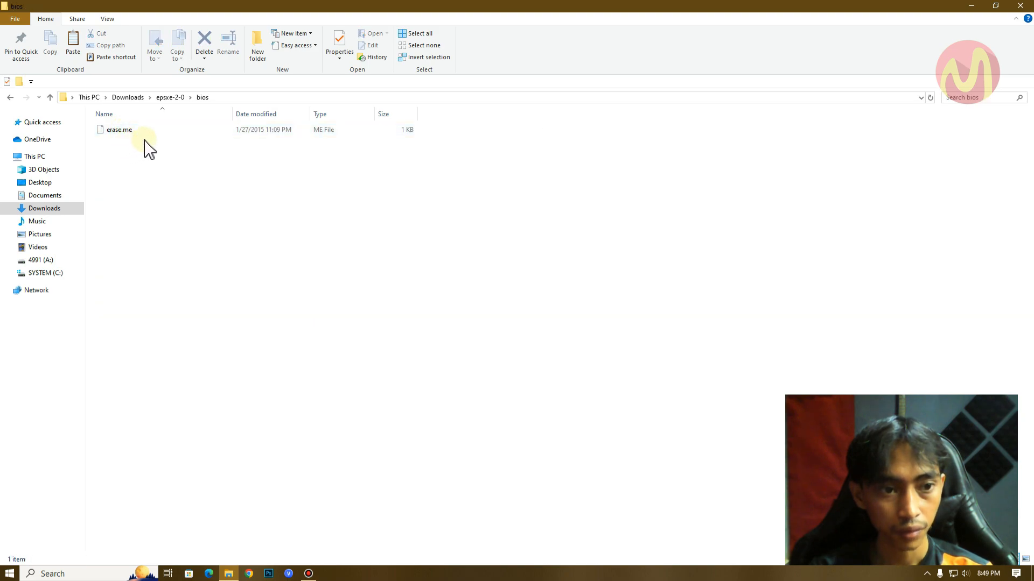
{"action": "left_click", "coordinate": [146, 131]}
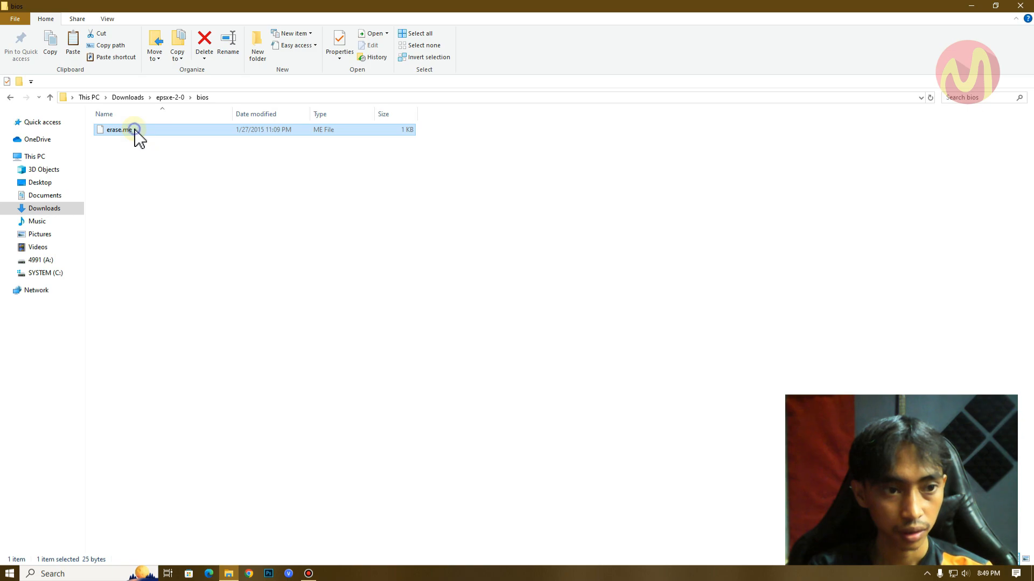
{"action": "right_click", "coordinate": [135, 130]}
{"action": "left_click", "coordinate": [164, 320]}
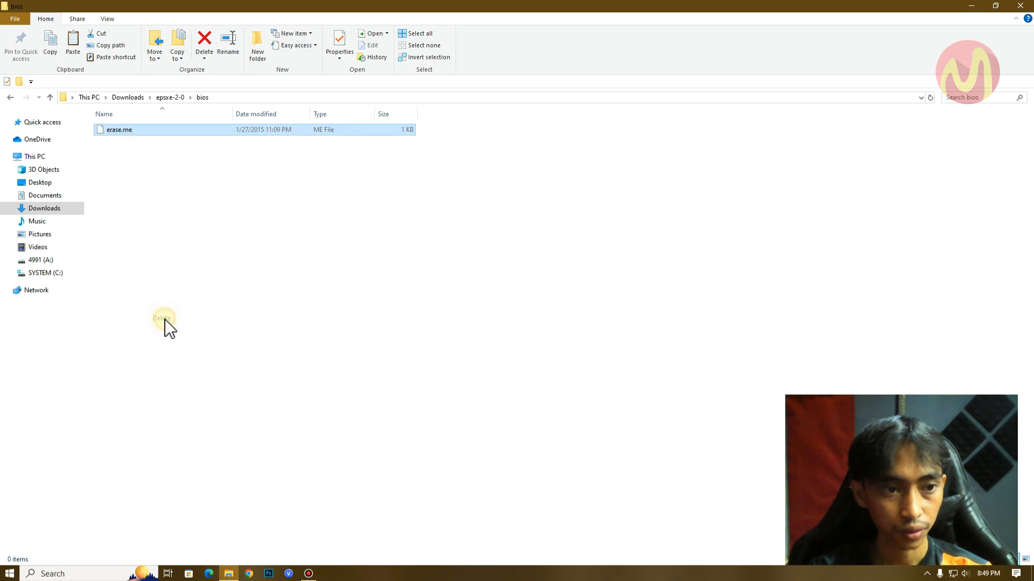
Step: Paste the copied scph1001.bin file into the emulator's bios folder
{"action": "right_click", "coordinate": [136, 162]}
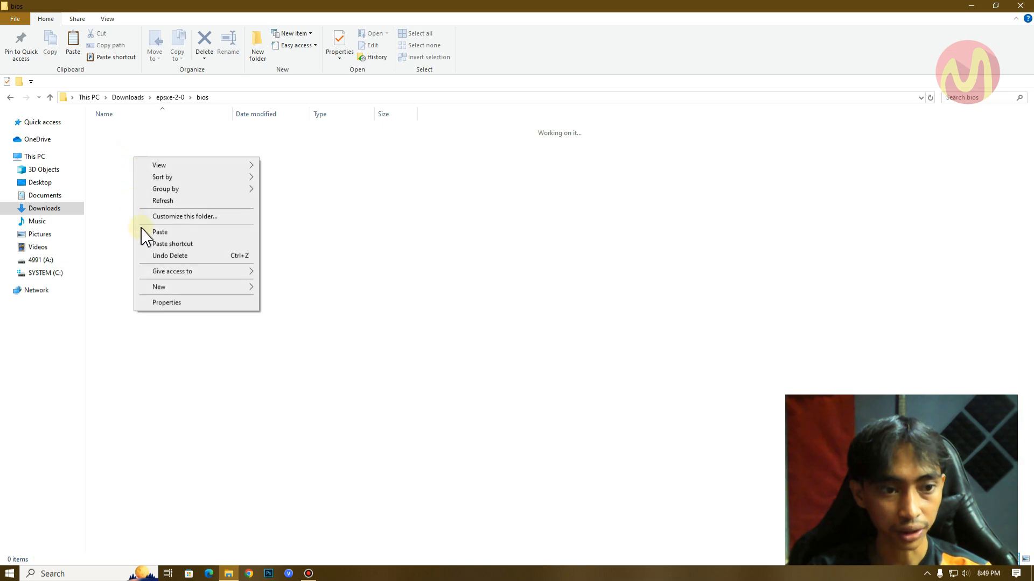
{"action": "left_click", "coordinate": [167, 233]}
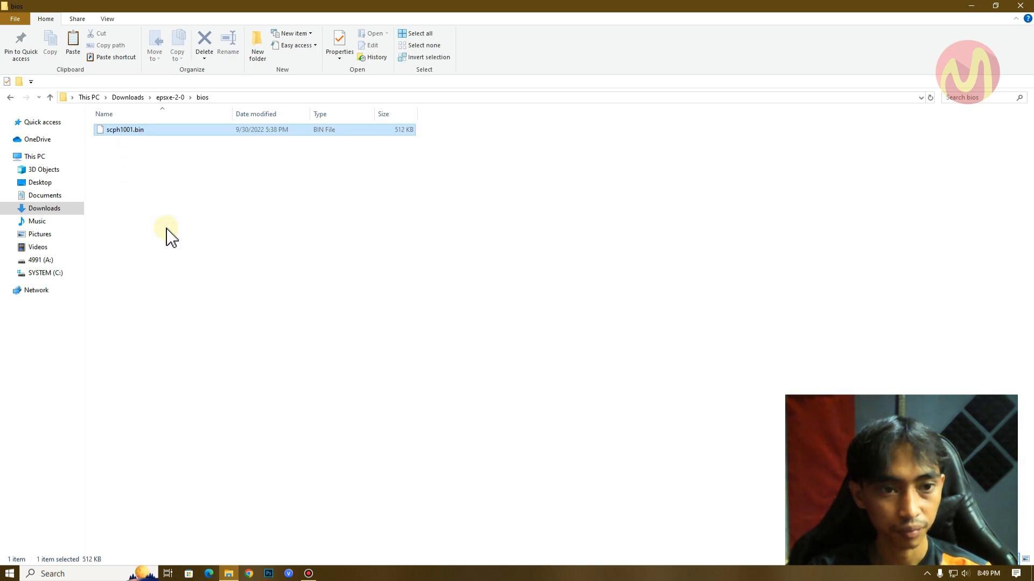
{"action": "left_click", "coordinate": [165, 204]}
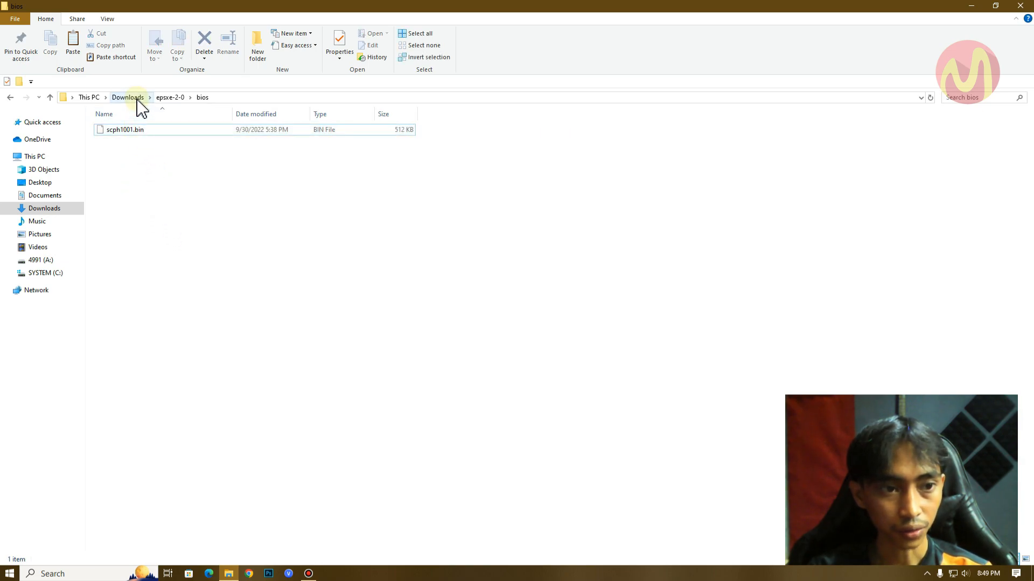
Step: Return to the epsxe-2-0 folder, launch the ePSXe application and move its window away from the file list
{"action": "left_click", "coordinate": [171, 98]}
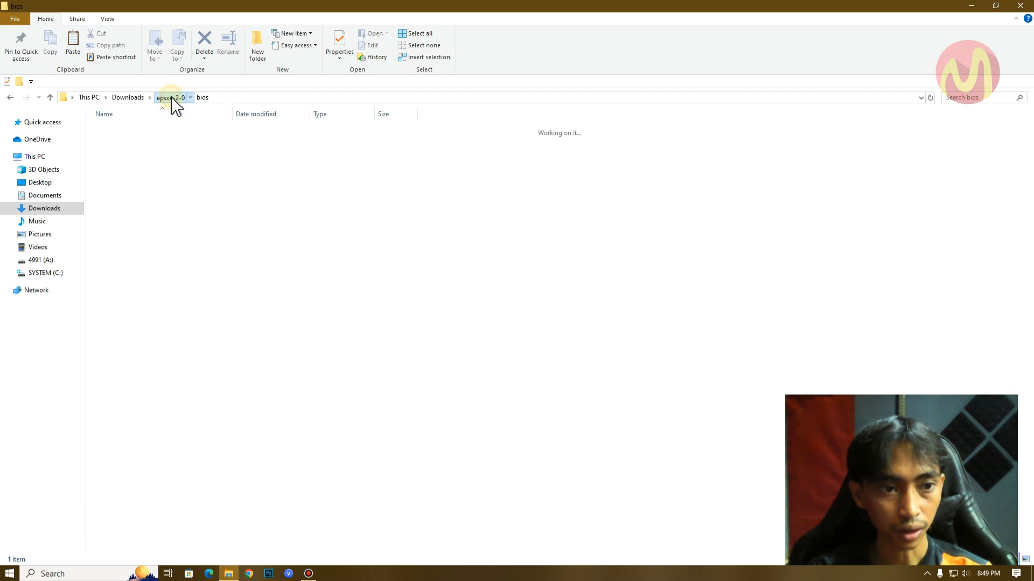
{"action": "left_click", "coordinate": [125, 342]}
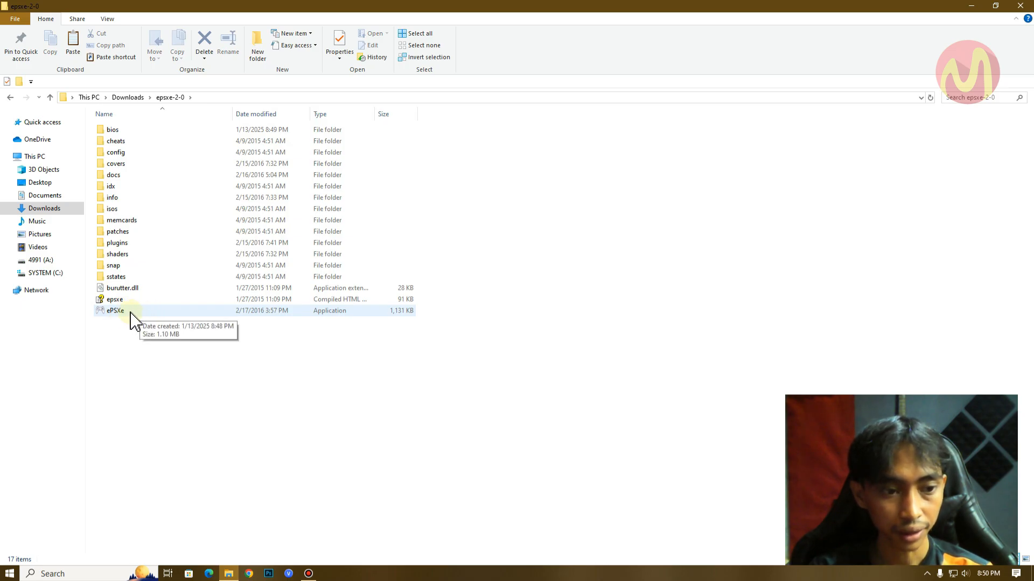
{"action": "double_click", "coordinate": [131, 313]}
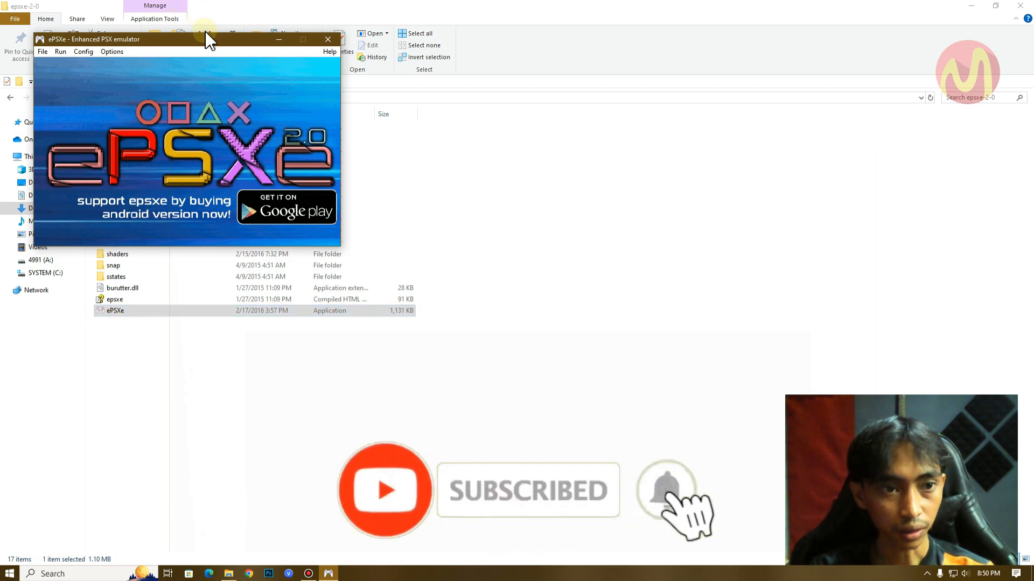
{"action": "left_click_drag", "start_coordinate": [206, 34], "coordinate": [595, 140]}
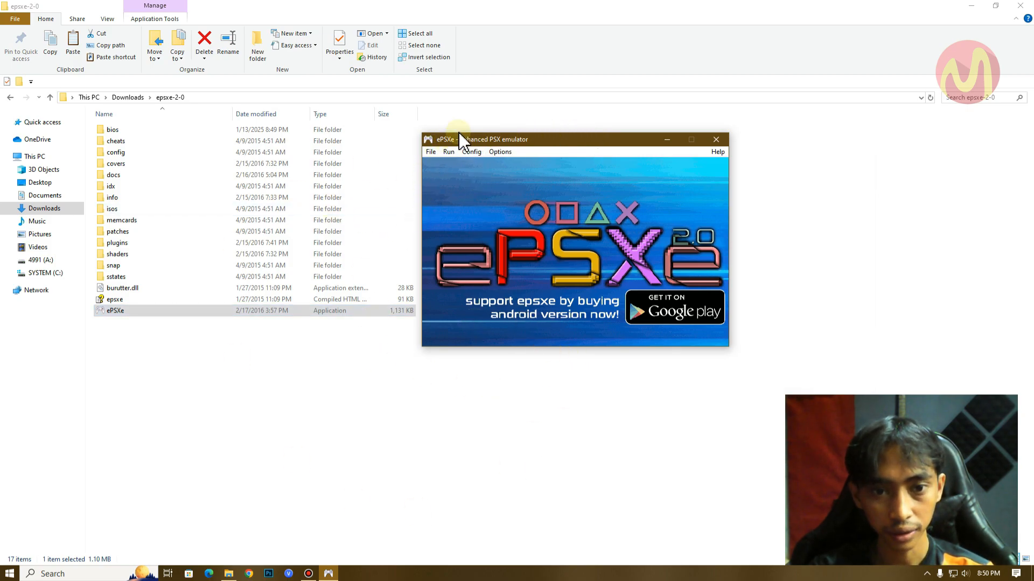
Step: Start the Wizard Guide configuration and choose the scph1001 - US (Recommended) BIOS
{"action": "left_click", "coordinate": [470, 153]}
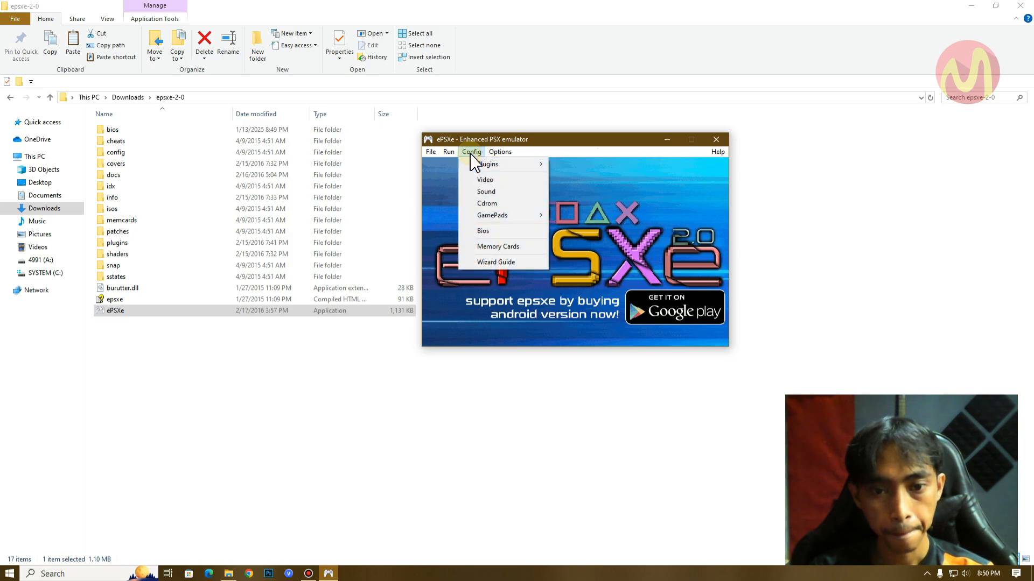
{"action": "left_click", "coordinate": [481, 264]}
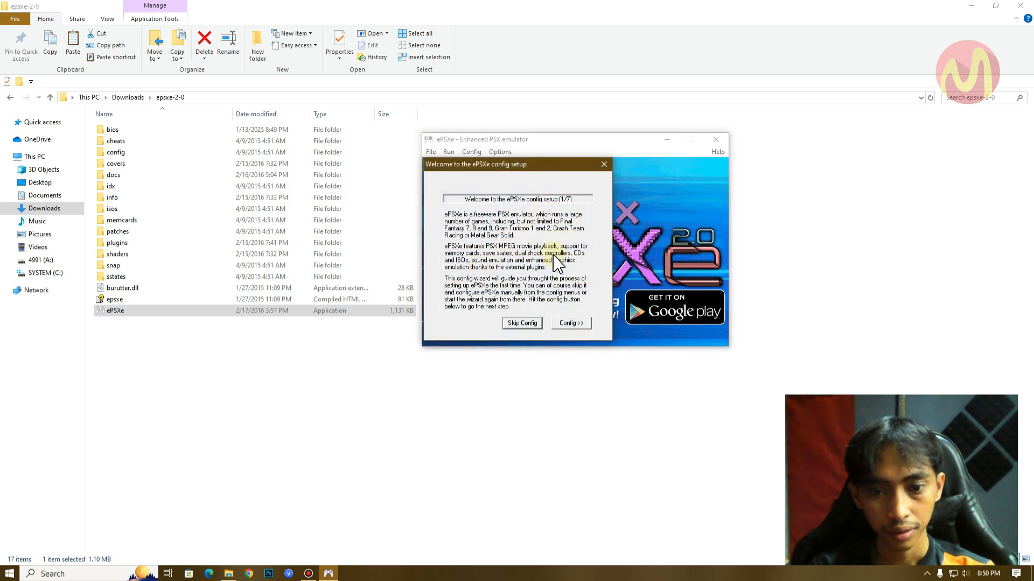
{"action": "left_click", "coordinate": [576, 325]}
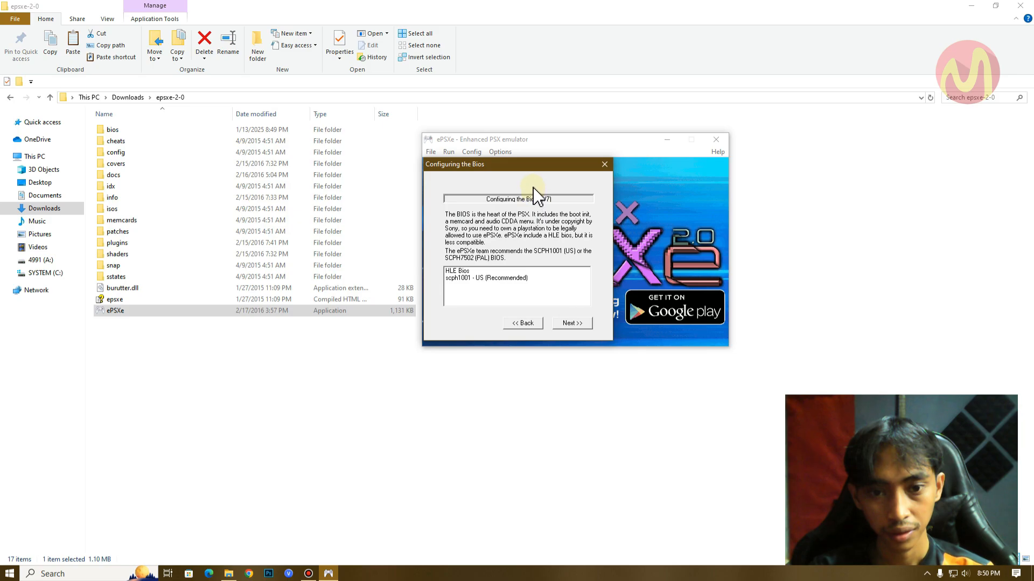
{"action": "left_click", "coordinate": [473, 279]}
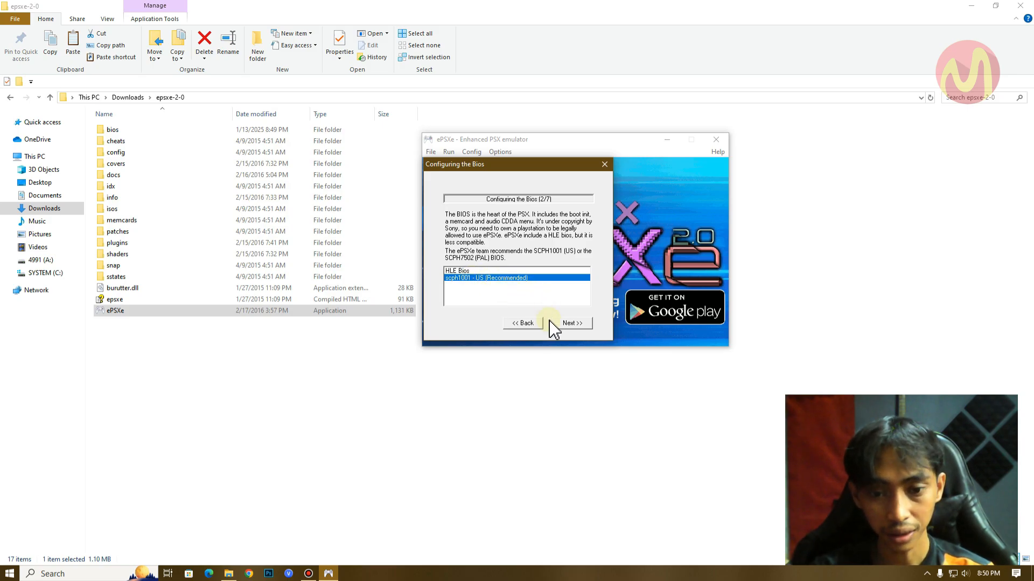
{"action": "left_click", "coordinate": [572, 324]}
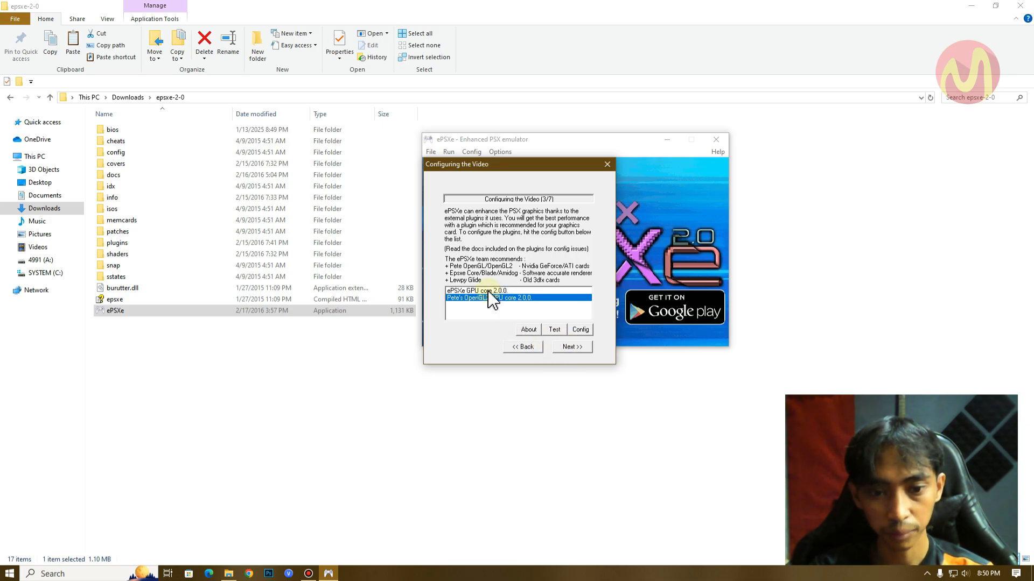
Step: Accept Pete's OpenGL2 GPU core 2.0.0 for video, ePSXe SPU core 2.0.0 for sound and ePSXe CDR WNT/W2K core 2.0.0 for the CD-ROM
{"action": "left_click", "coordinate": [567, 347]}
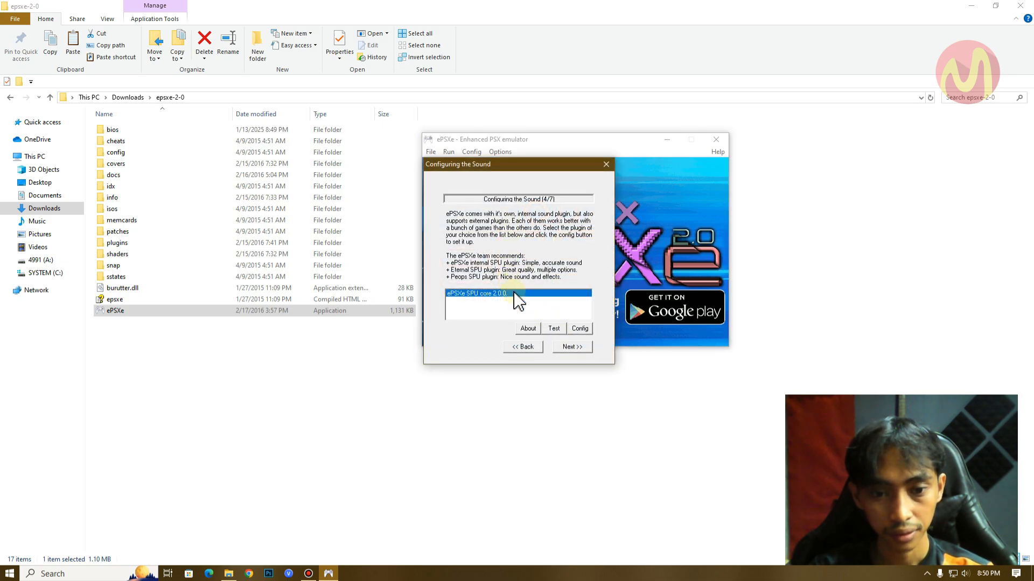
{"action": "left_click", "coordinate": [572, 348]}
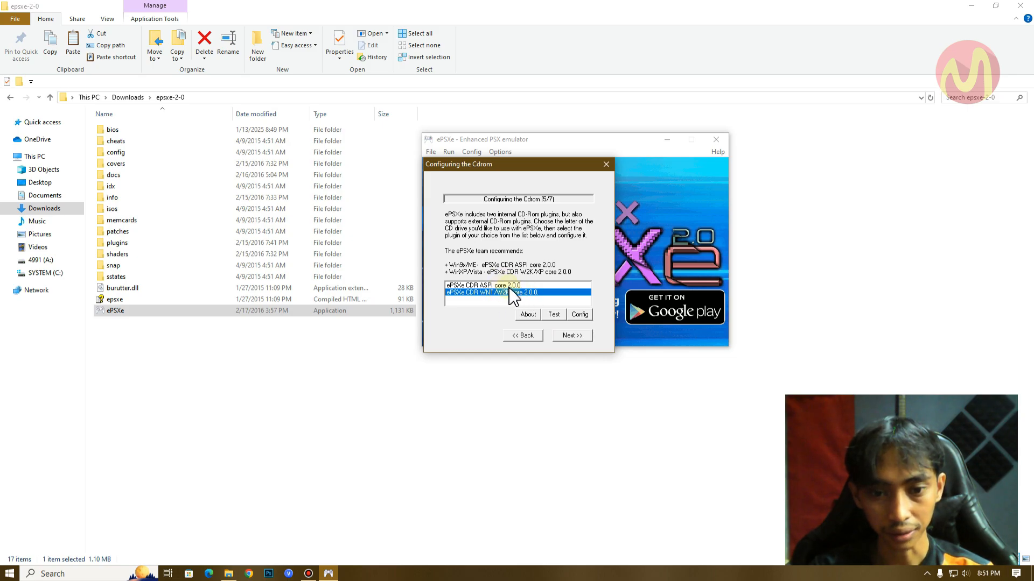
{"action": "left_click", "coordinate": [574, 336]}
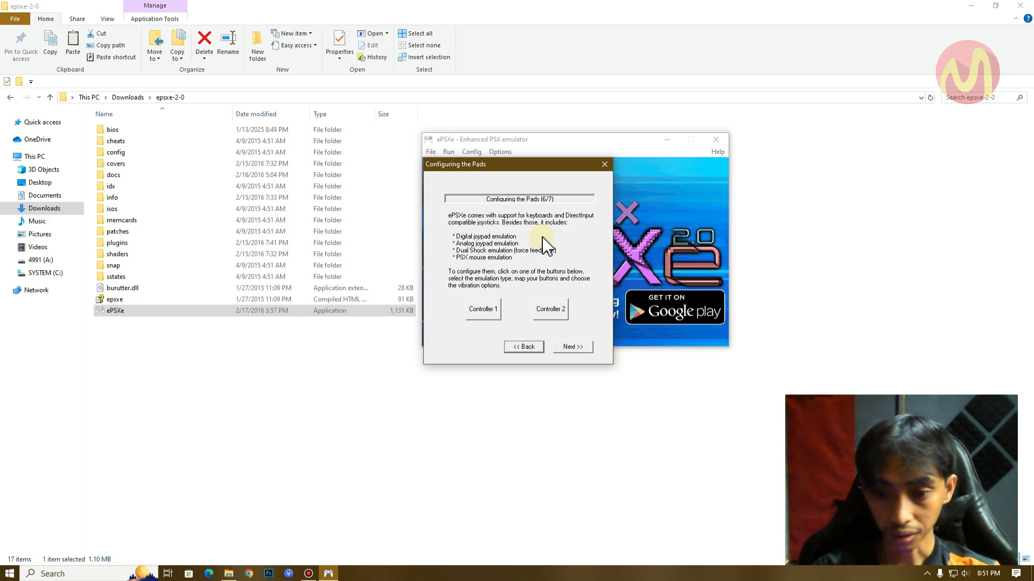
Step: Go through the Controller 1 button assignments for the (SCPH-1080) Digital pad, accept them and finish the configuration wizard
{"action": "left_click", "coordinate": [483, 310]}
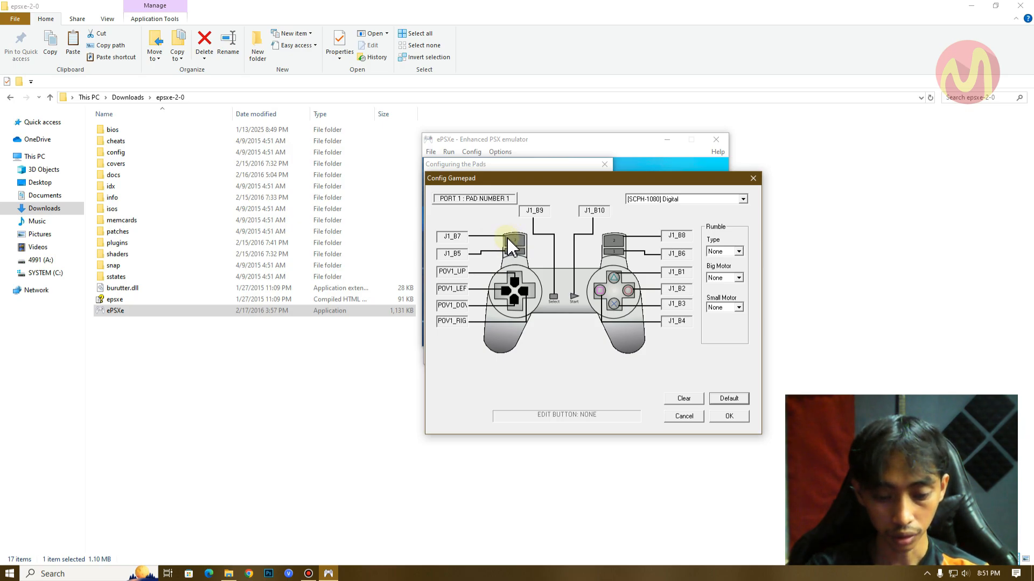
{"action": "left_click", "coordinate": [456, 237]}
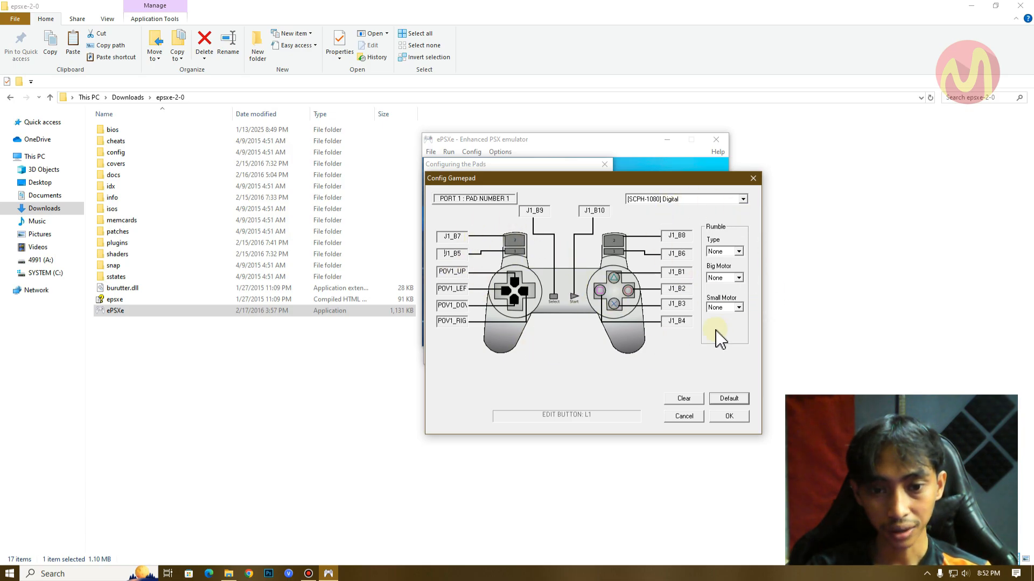
{"action": "left_click", "coordinate": [461, 289]}
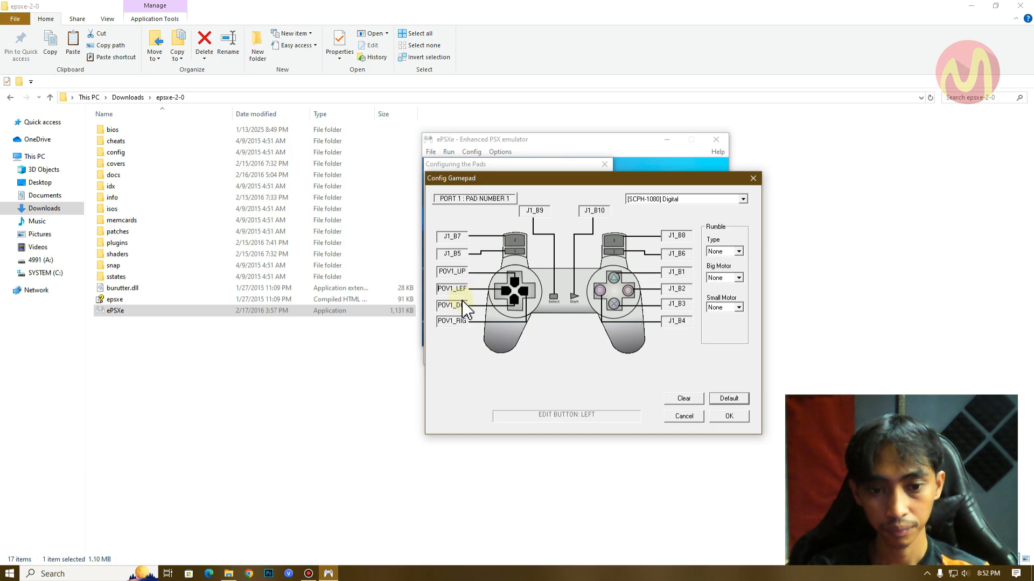
{"action": "left_click", "coordinate": [463, 305]}
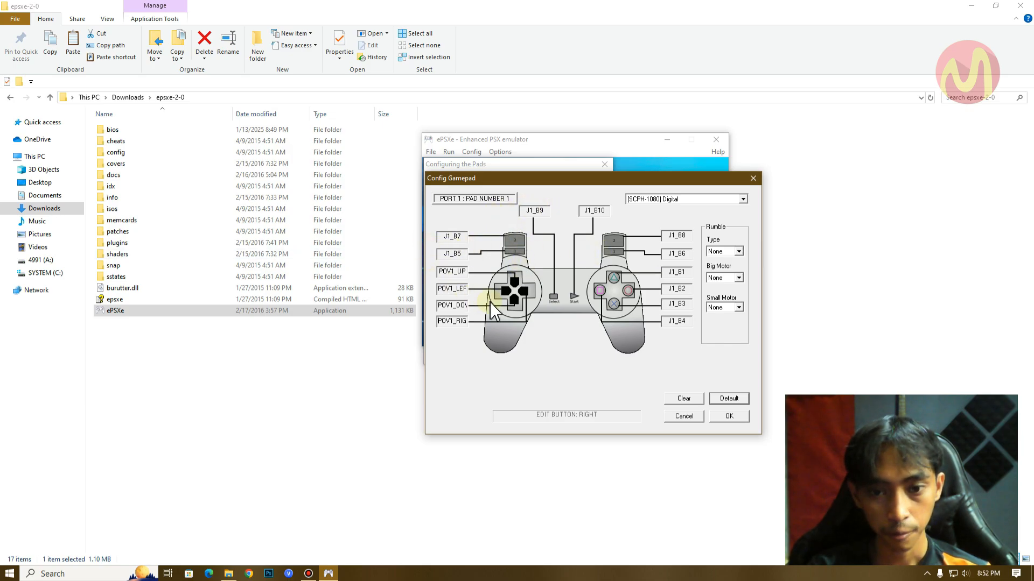
{"action": "left_click", "coordinate": [542, 211]}
{"action": "left_click", "coordinate": [591, 211]}
{"action": "left_click", "coordinate": [543, 212]}
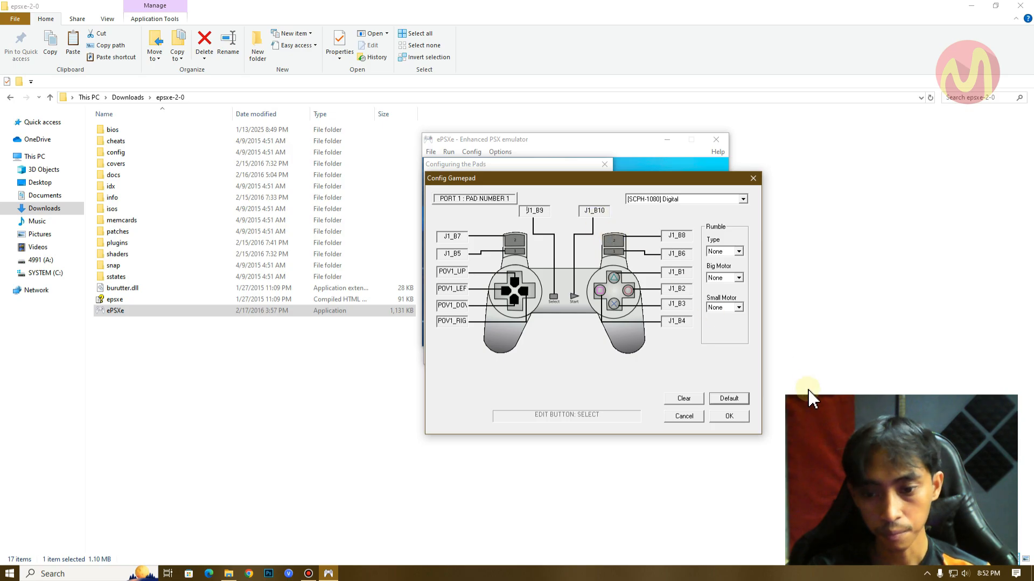
{"action": "left_click", "coordinate": [732, 417]}
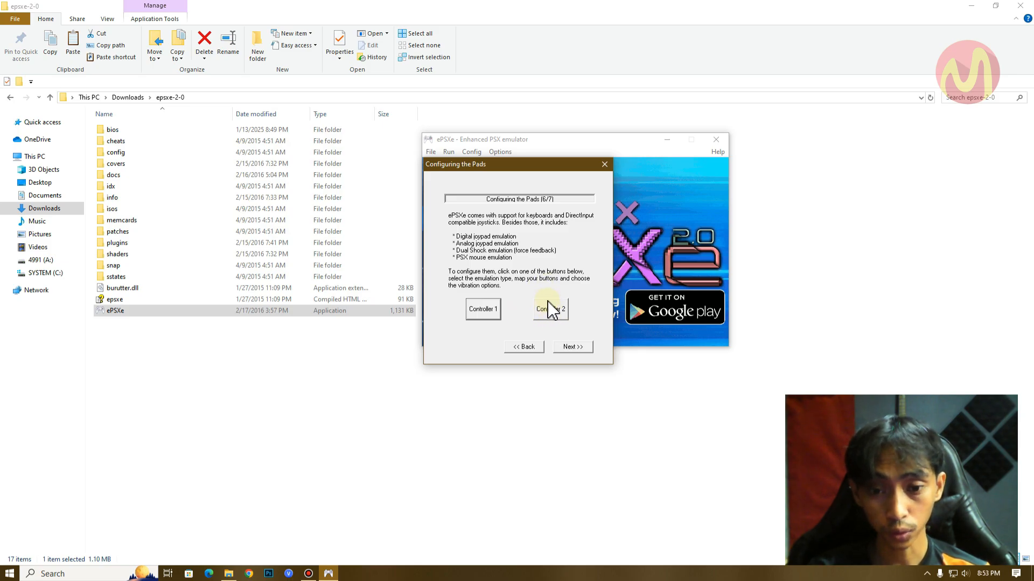
{"action": "left_click", "coordinate": [574, 347]}
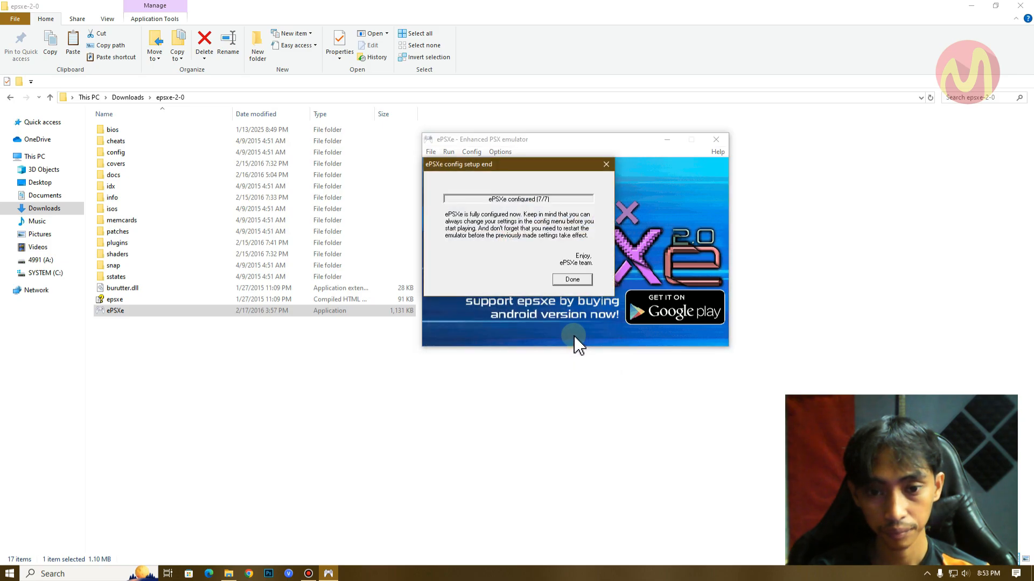
{"action": "left_click", "coordinate": [571, 279]}
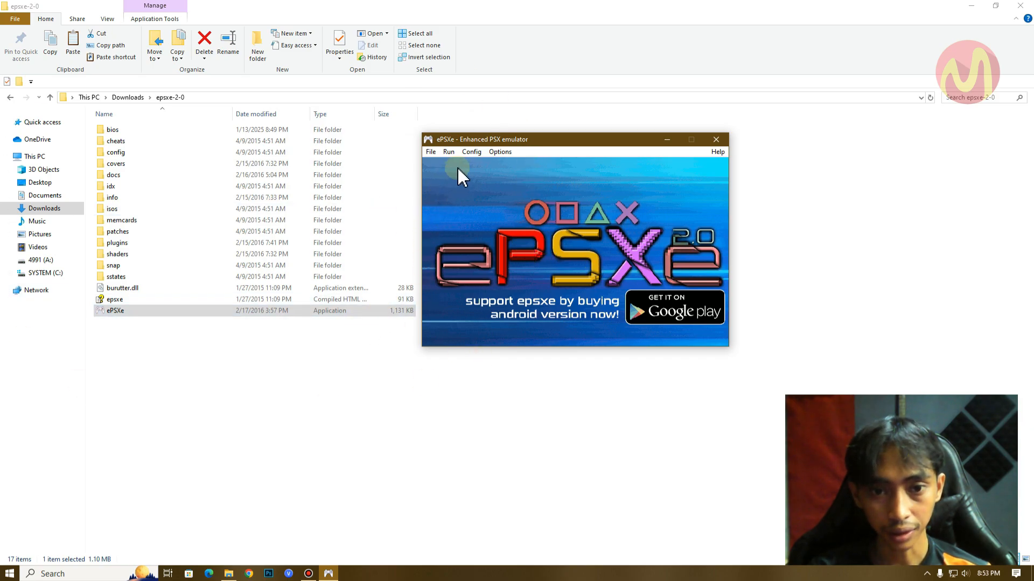
Step: Open the Pete GL2 Core video configuration and accept it with fullscreen mode at 1920 x 1080 and 32 Bit color
{"action": "left_click", "coordinate": [470, 154]}
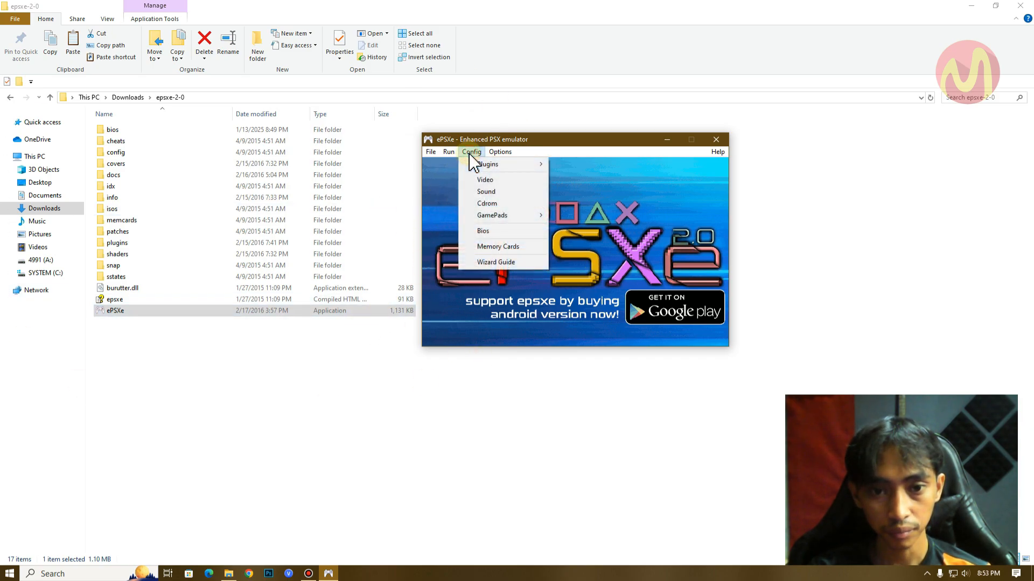
{"action": "left_click", "coordinate": [474, 181]}
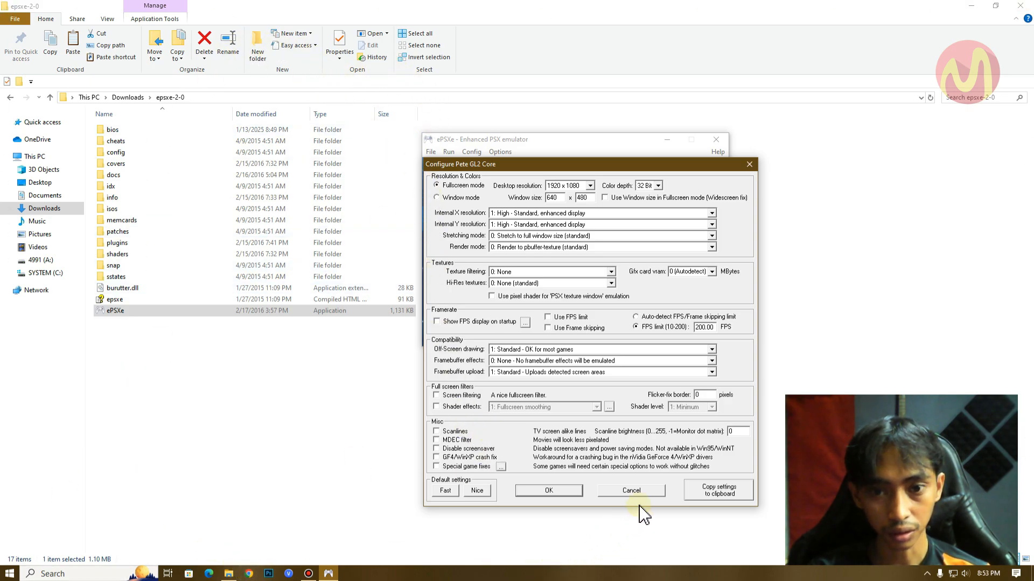
{"action": "left_click_drag", "start_coordinate": [655, 167], "coordinate": [596, 138]}
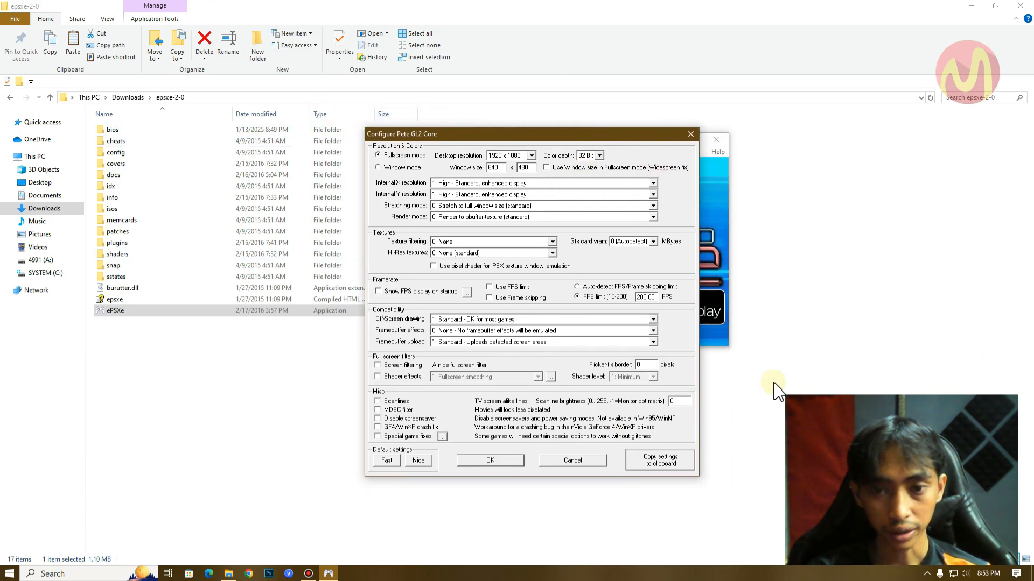
{"action": "left_click_drag", "start_coordinate": [530, 137], "coordinate": [639, 194]}
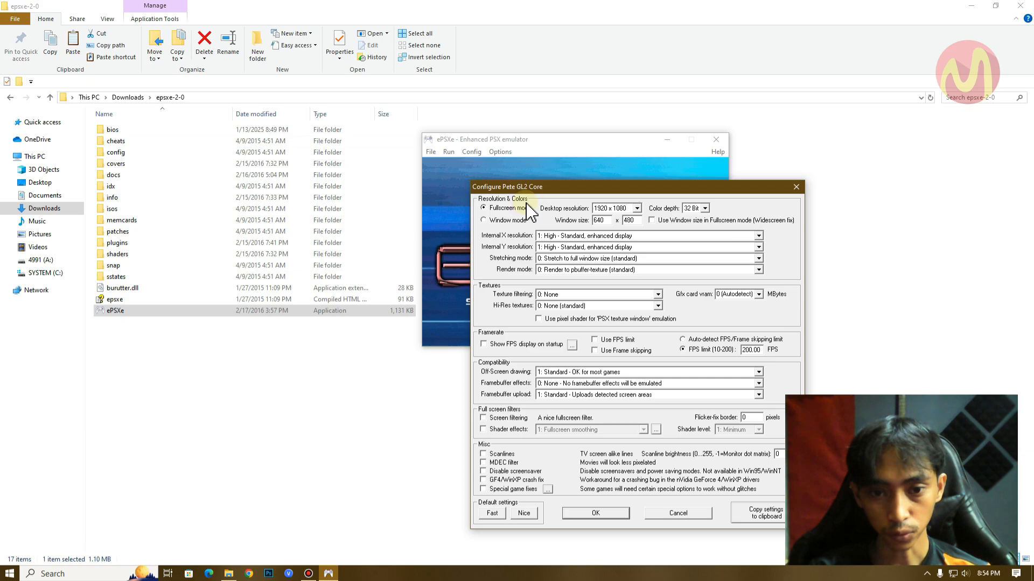
{"action": "left_click_drag", "start_coordinate": [567, 188], "coordinate": [509, 97]}
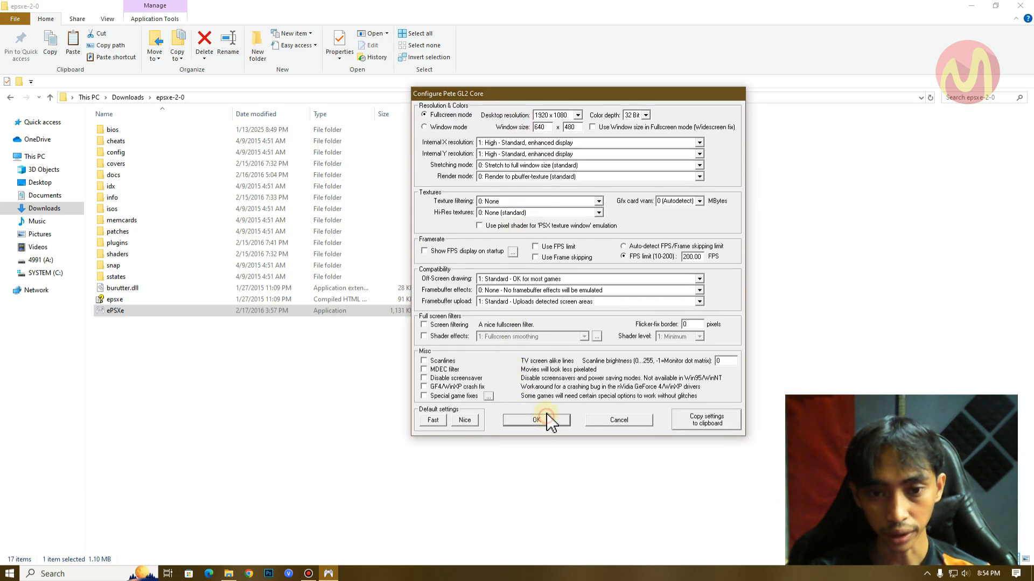
{"action": "left_click", "coordinate": [548, 419]}
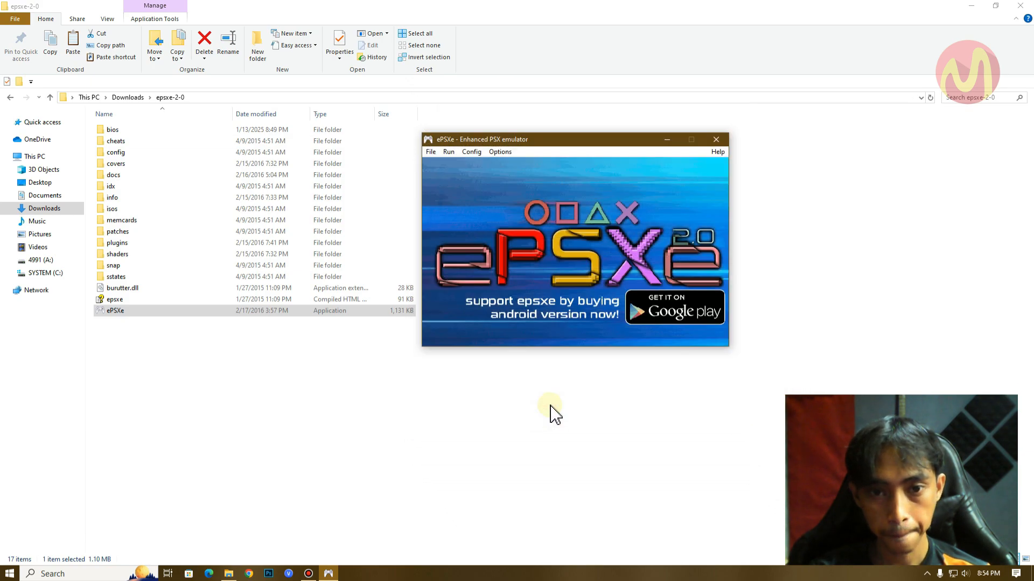
Step: Reopen the video configuration, choose 1920 x 1080 as the fullscreen desktop resolution and accept the settings
{"action": "left_click", "coordinate": [474, 153]}
{"action": "left_click", "coordinate": [474, 177]}
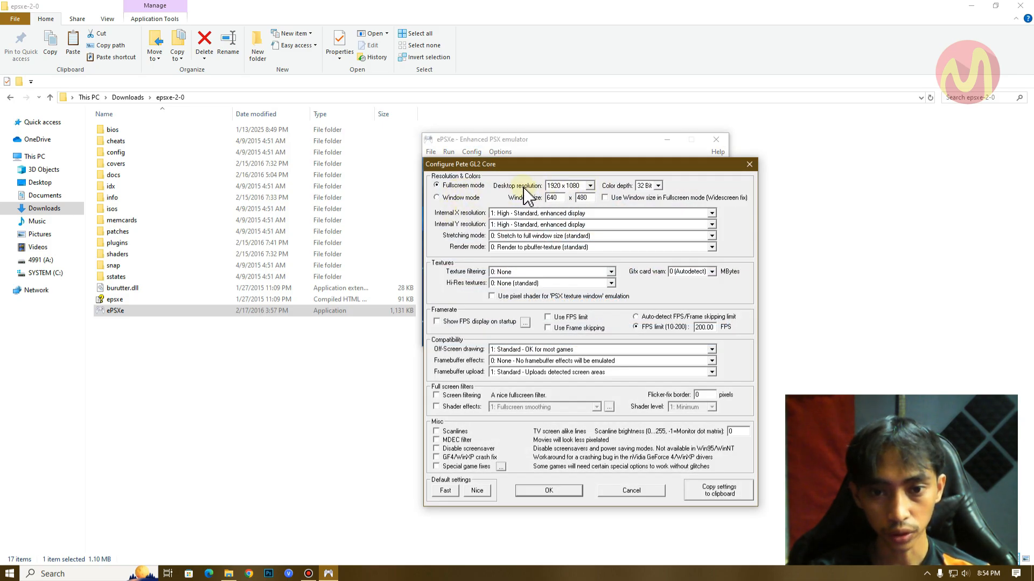
{"action": "left_click", "coordinate": [590, 186]}
{"action": "scroll", "coordinate": [589, 217], "scroll_direction": "up", "scroll_amount": 5}
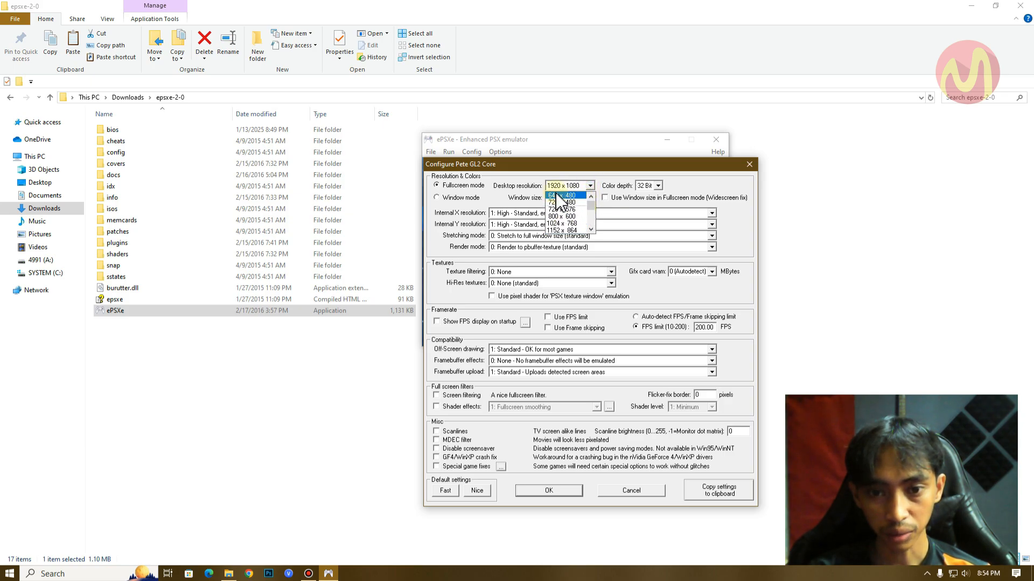
{"action": "scroll", "coordinate": [575, 210], "scroll_direction": "down", "scroll_amount": 5}
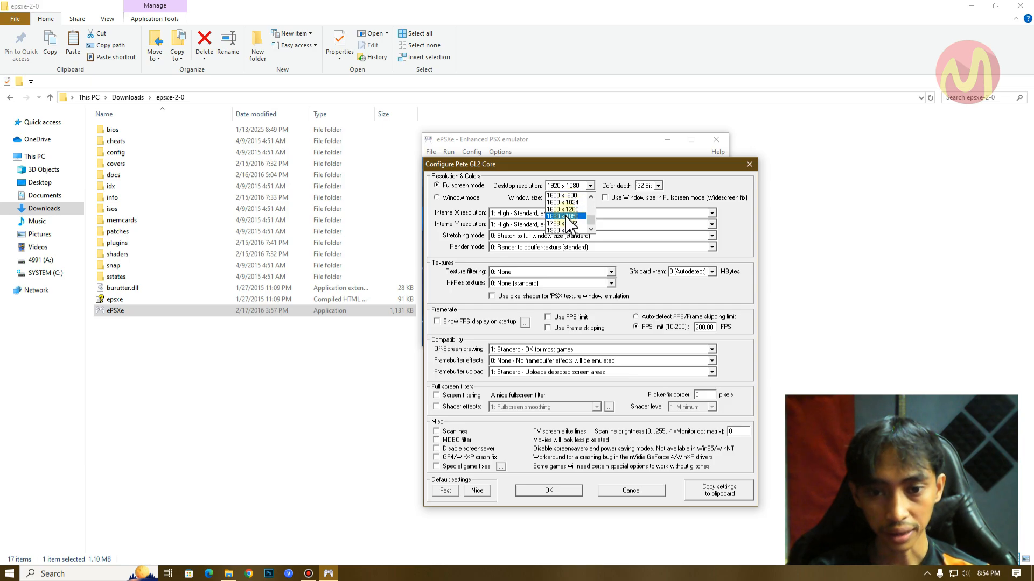
{"action": "left_click", "coordinate": [568, 230]}
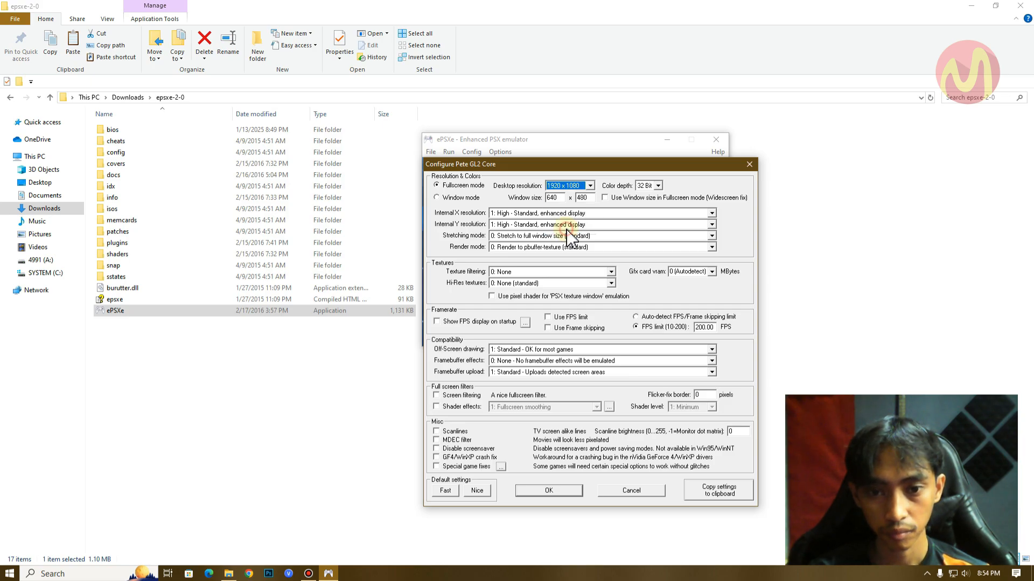
{"action": "left_click", "coordinate": [590, 186]}
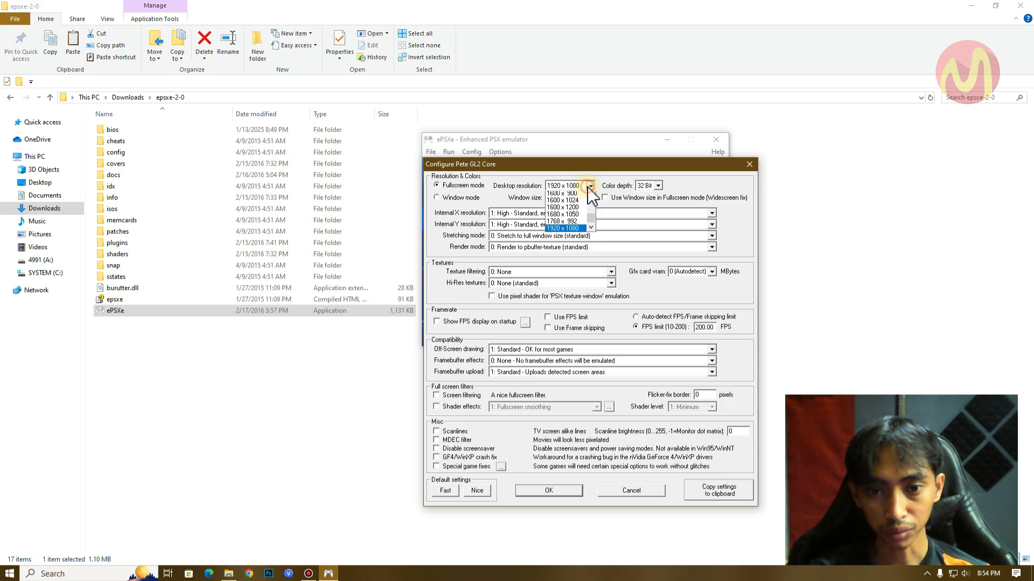
{"action": "left_click", "coordinate": [575, 231]}
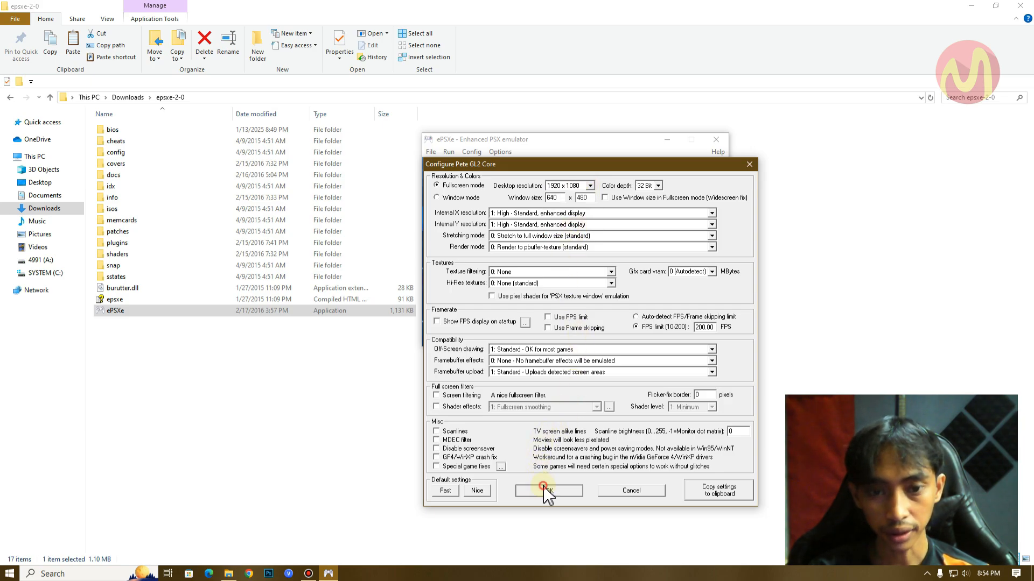
{"action": "left_click", "coordinate": [546, 490]}
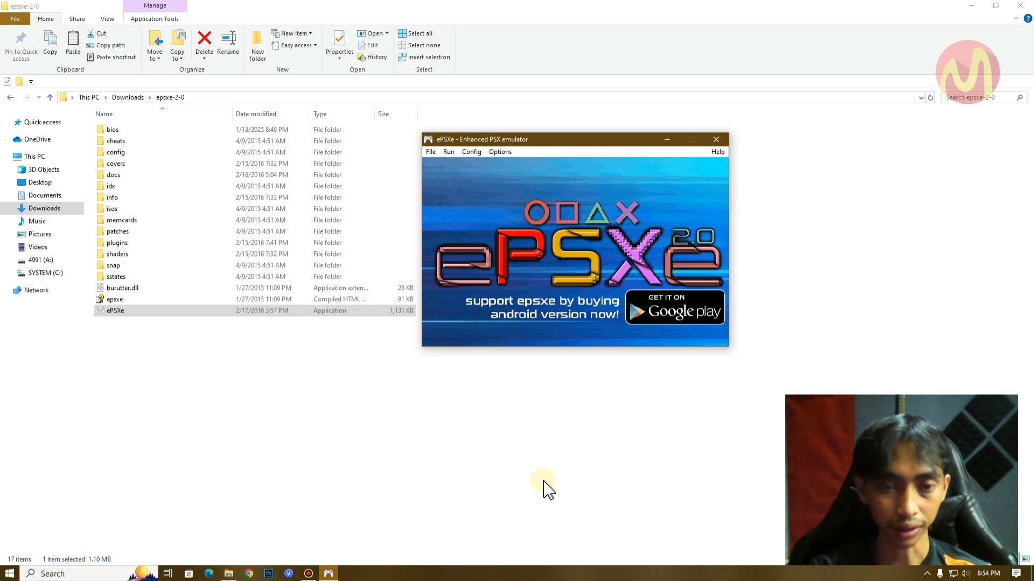
Step: Run the game image NASCAR Rumble (USA).bin from the NASCAR Rumble (USA) PS1 folder in Downloads as an ISO
{"action": "left_click", "coordinate": [431, 152]}
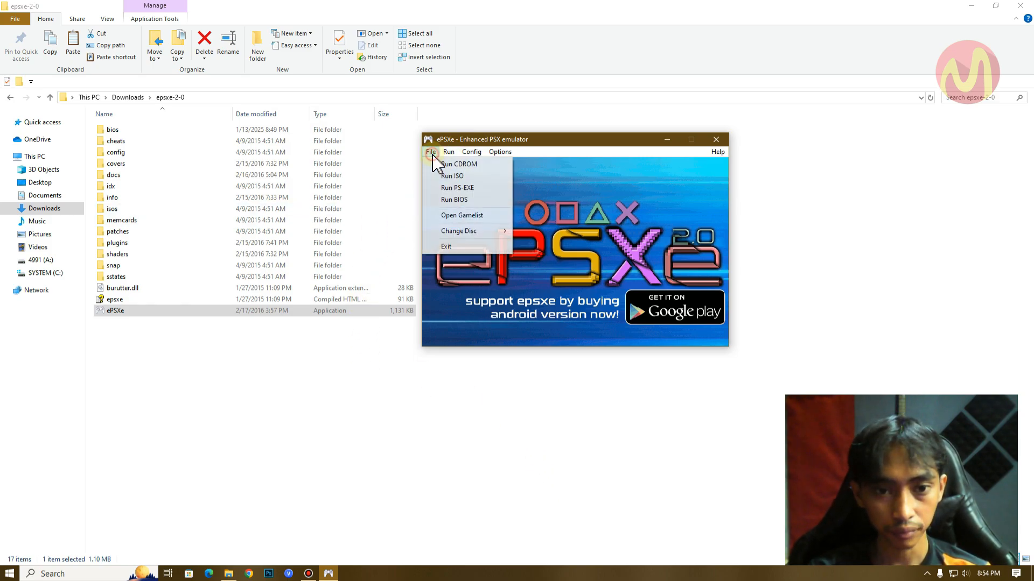
{"action": "left_click", "coordinate": [466, 177]}
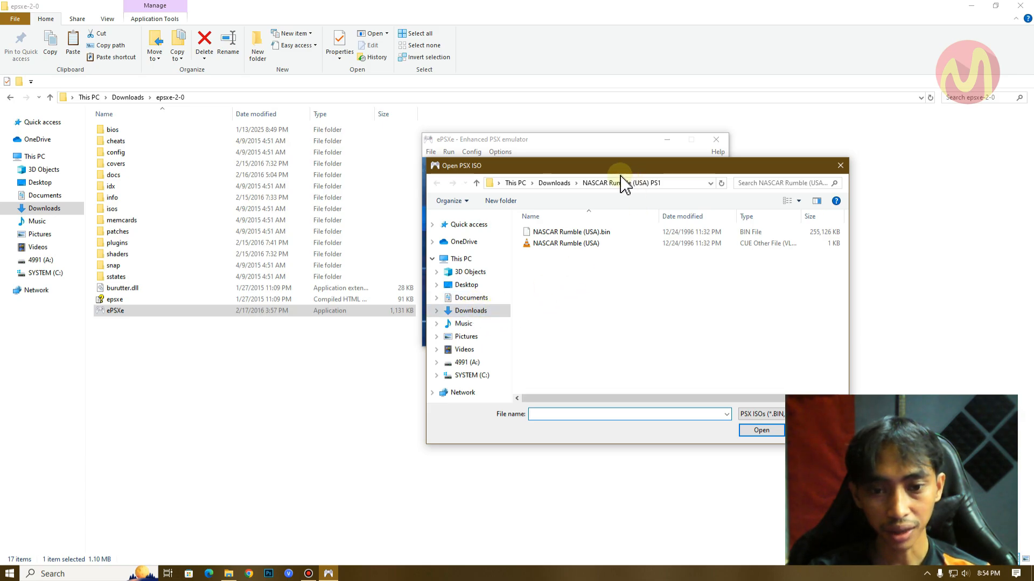
{"action": "left_click", "coordinate": [477, 312]}
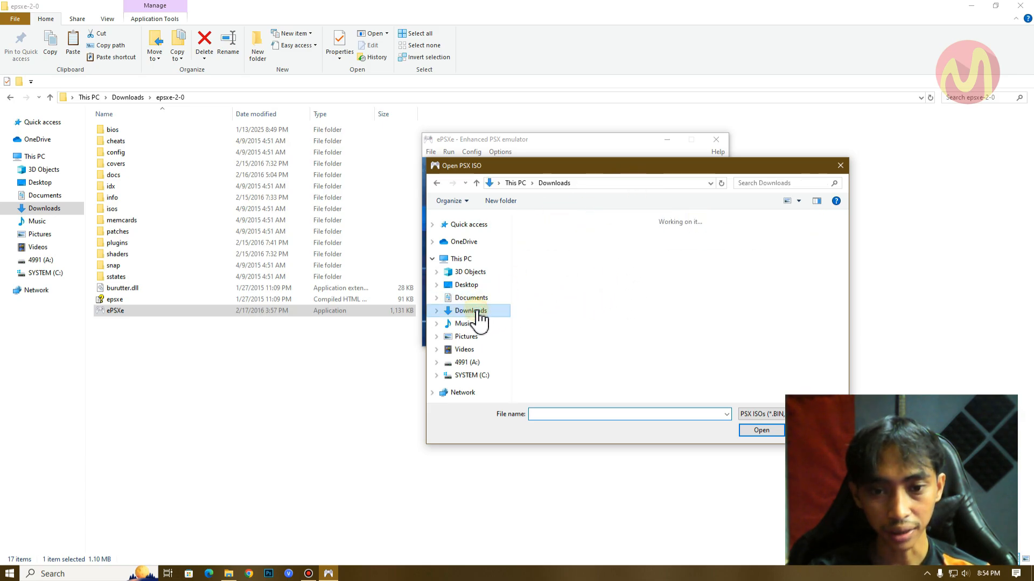
{"action": "left_click", "coordinate": [54, 209]}
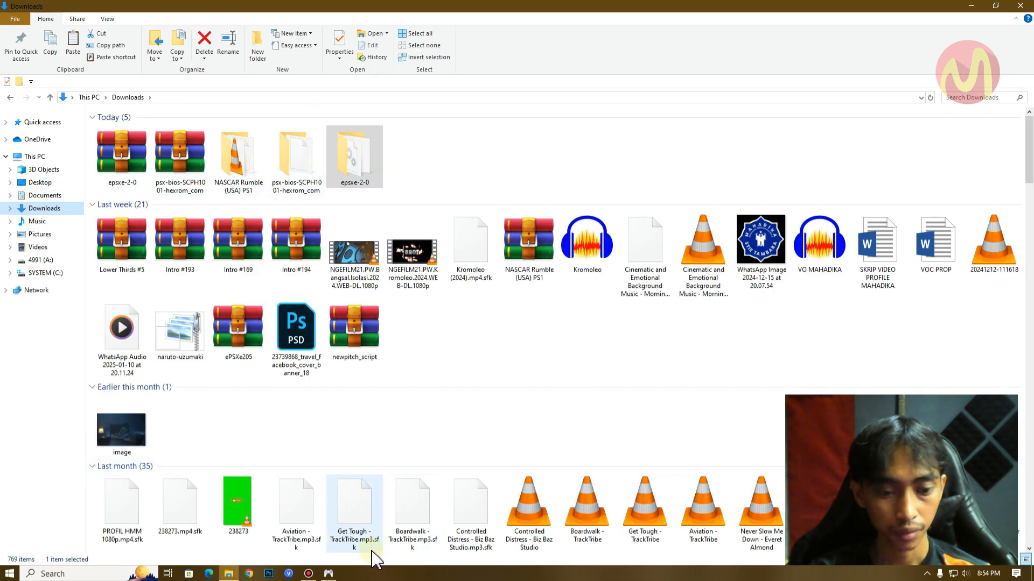
{"action": "left_click", "coordinate": [329, 573]}
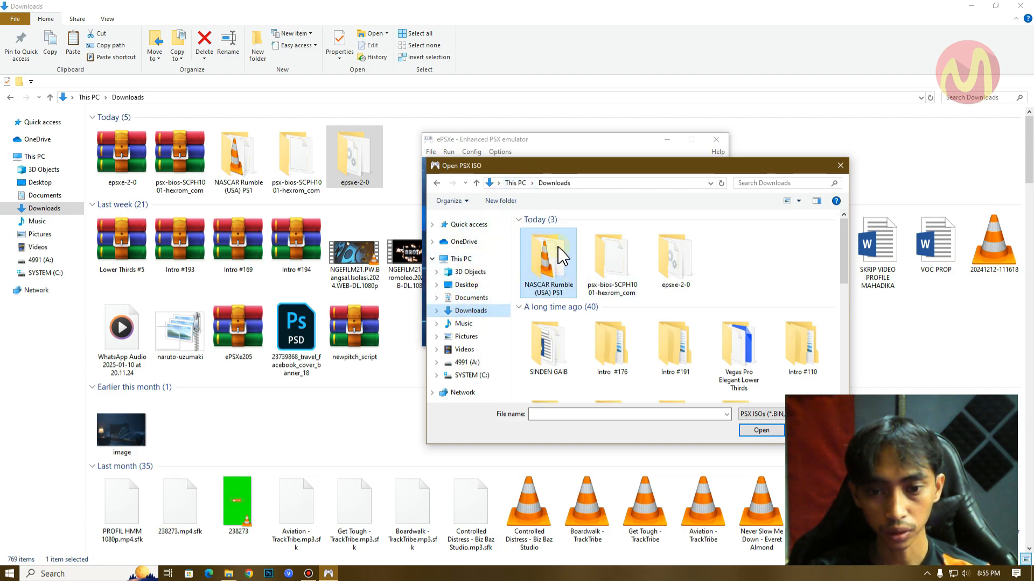
{"action": "double_click", "coordinate": [541, 253]}
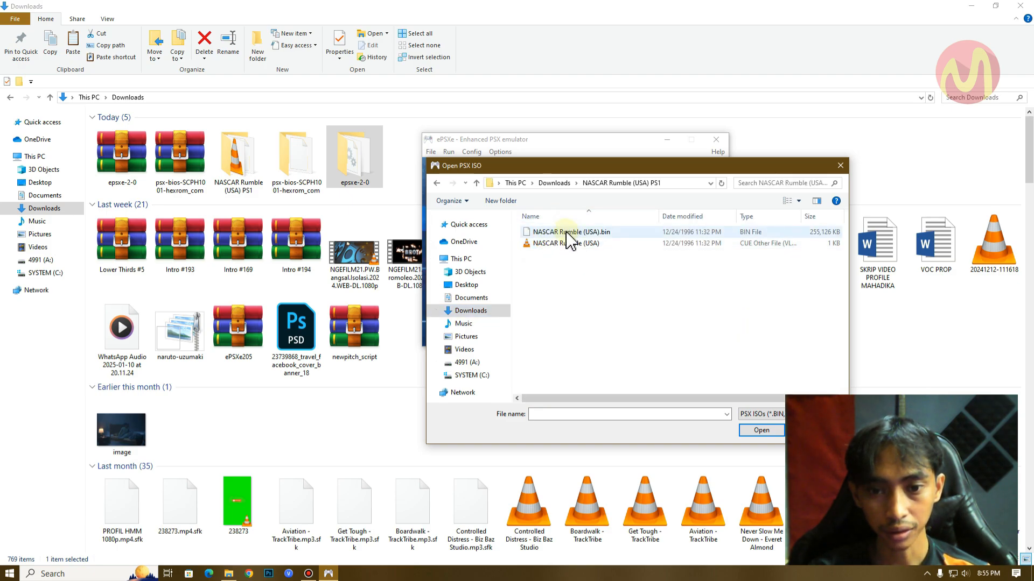
{"action": "left_click", "coordinate": [595, 235]}
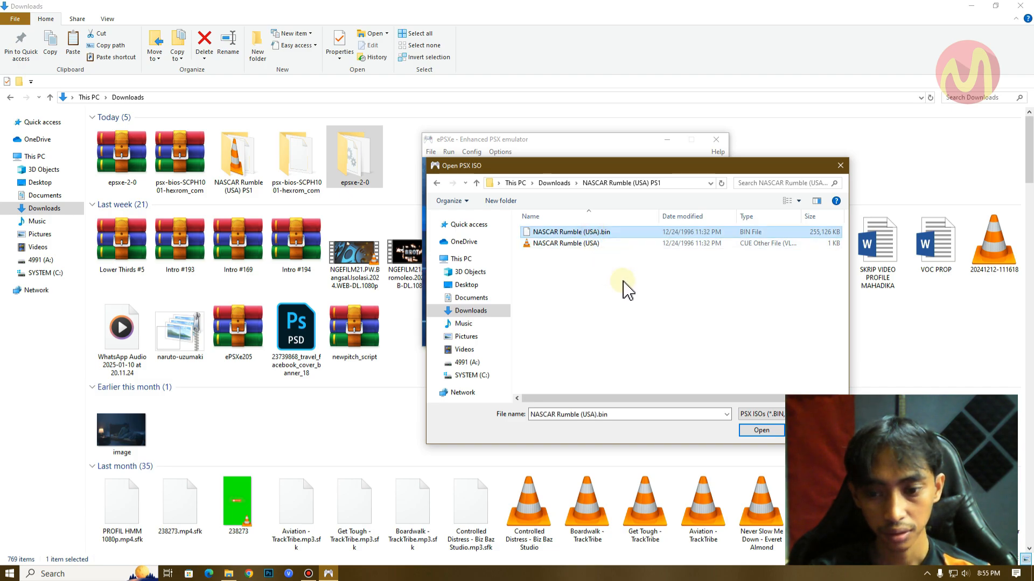
{"action": "left_click", "coordinate": [767, 437]}
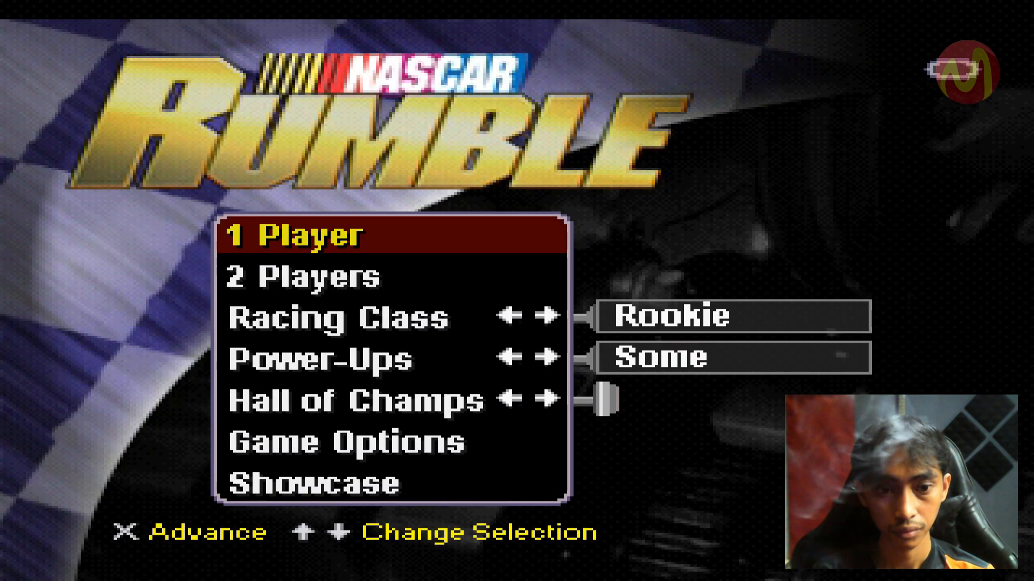
Step: Start a 1 Player race in NASCAR Rumble and exit from the running race to the emulator window
{"action": "key", "text": "Down"}
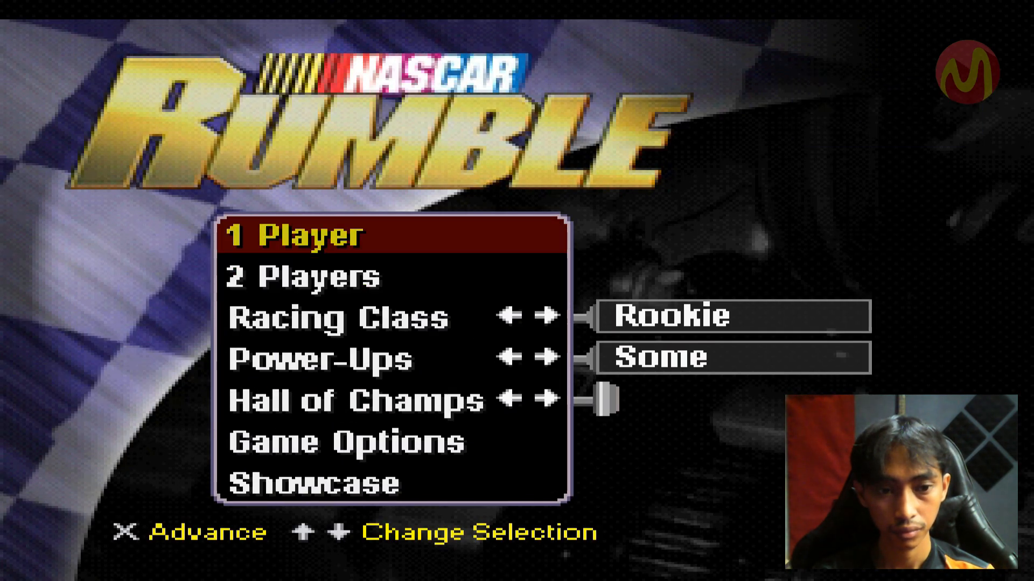
{"action": "key", "text": "x"}
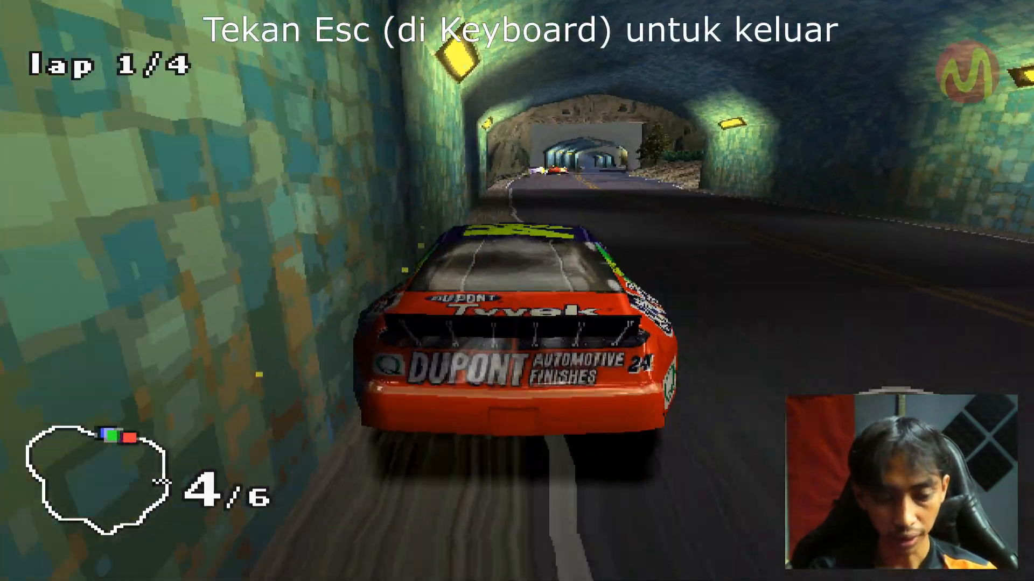
{"action": "key", "text": "Escape"}
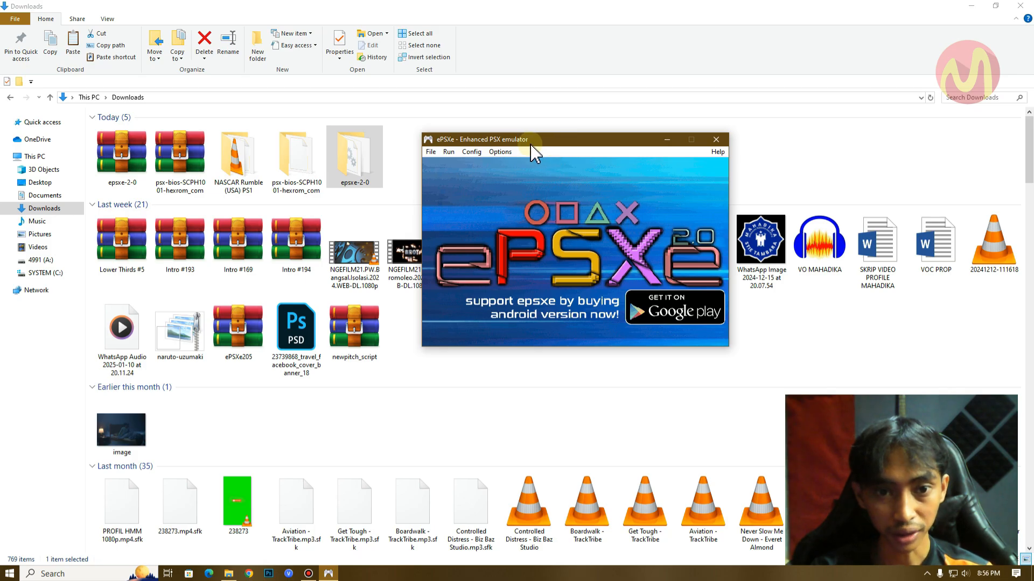
Step: Continue the suspended NASCAR Rumble game and pause the race
{"action": "left_click", "coordinate": [448, 152]}
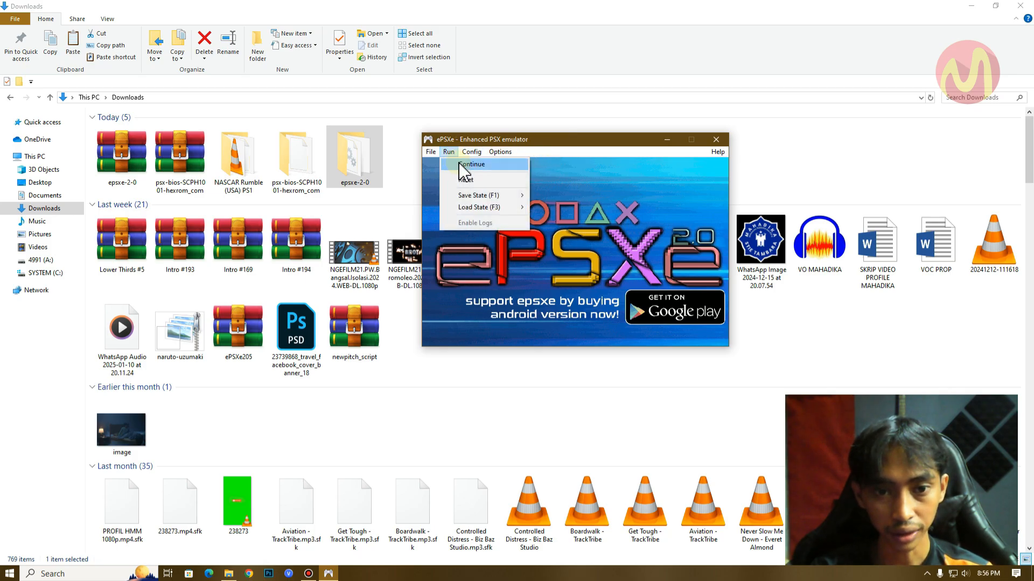
{"action": "left_click", "coordinate": [460, 165]}
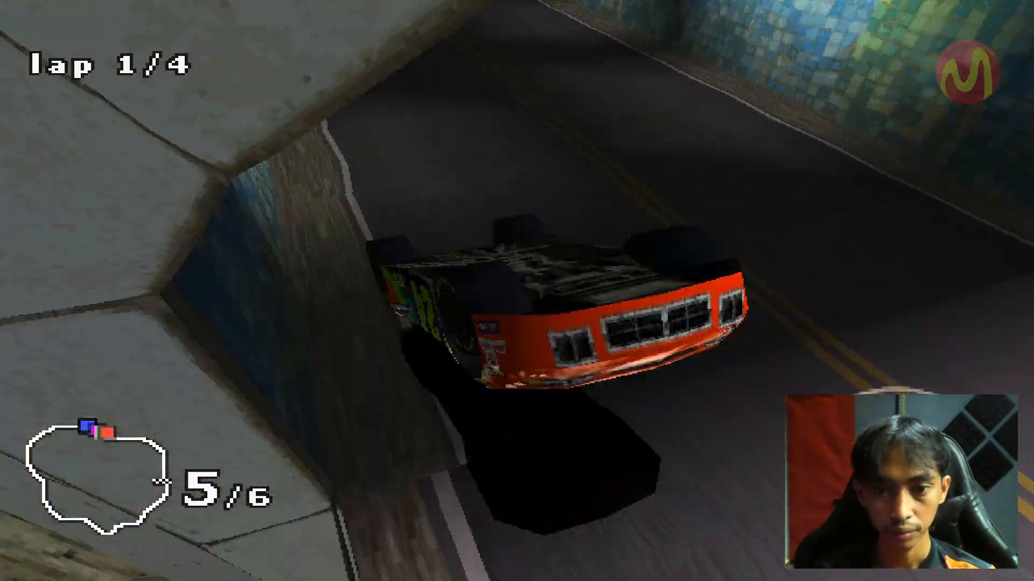
{"action": "key", "text": "Return"}
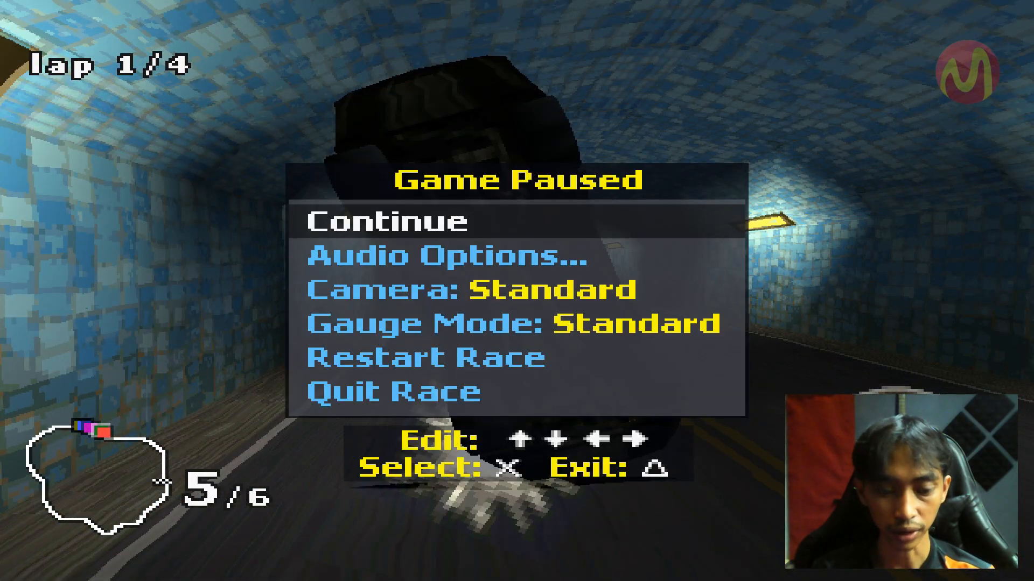
Step: Leave the paused game and close the emulator
{"action": "key", "text": "Escape"}
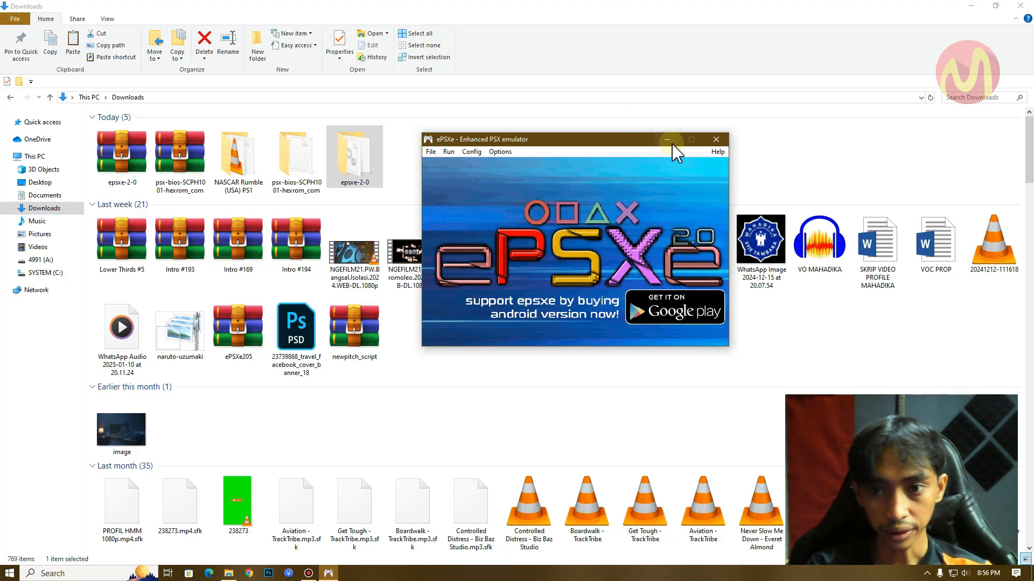
{"action": "left_click", "coordinate": [714, 138]}
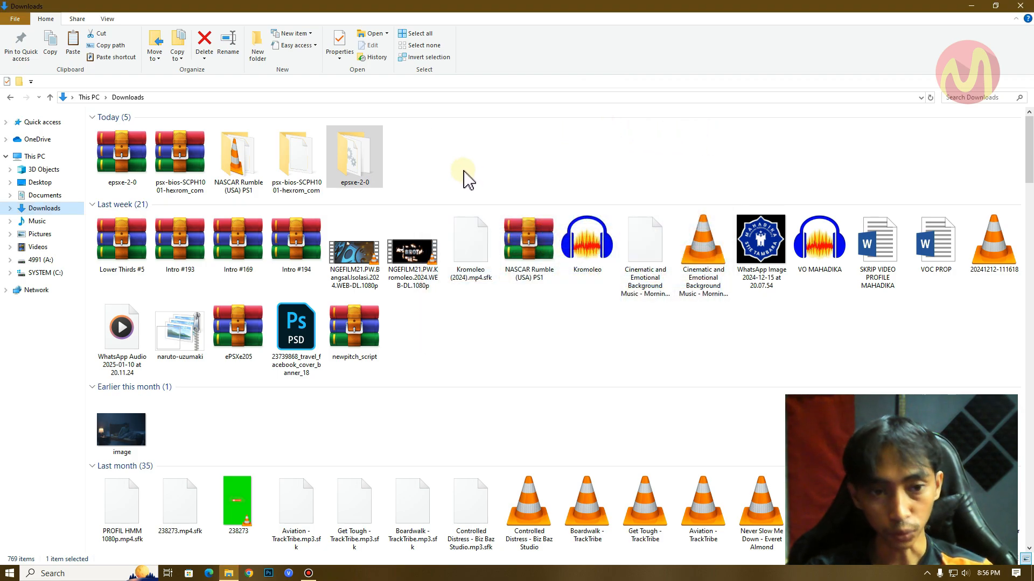
{"action": "left_click", "coordinate": [454, 167]}
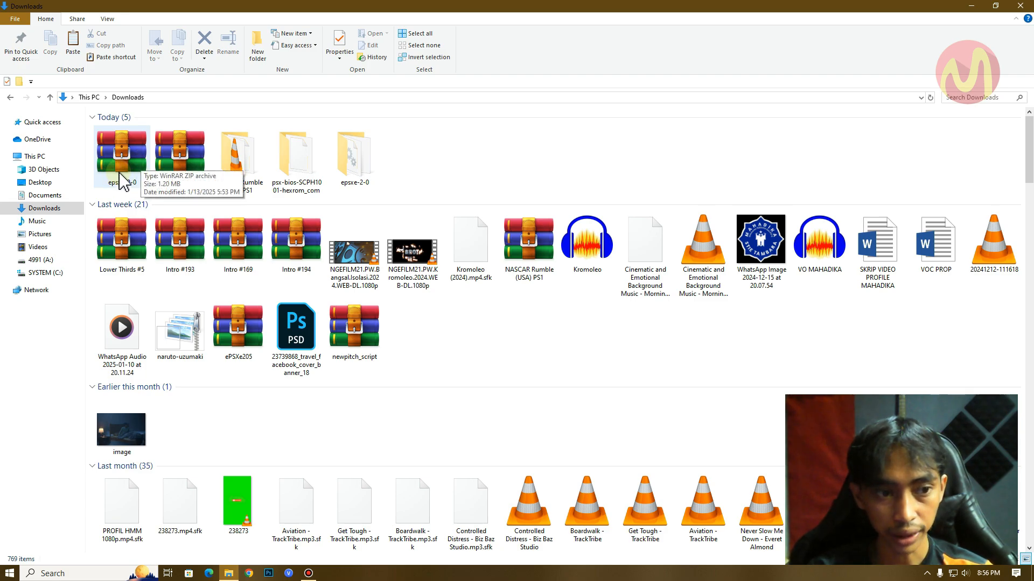
{"action": "left_click", "coordinate": [181, 165]}
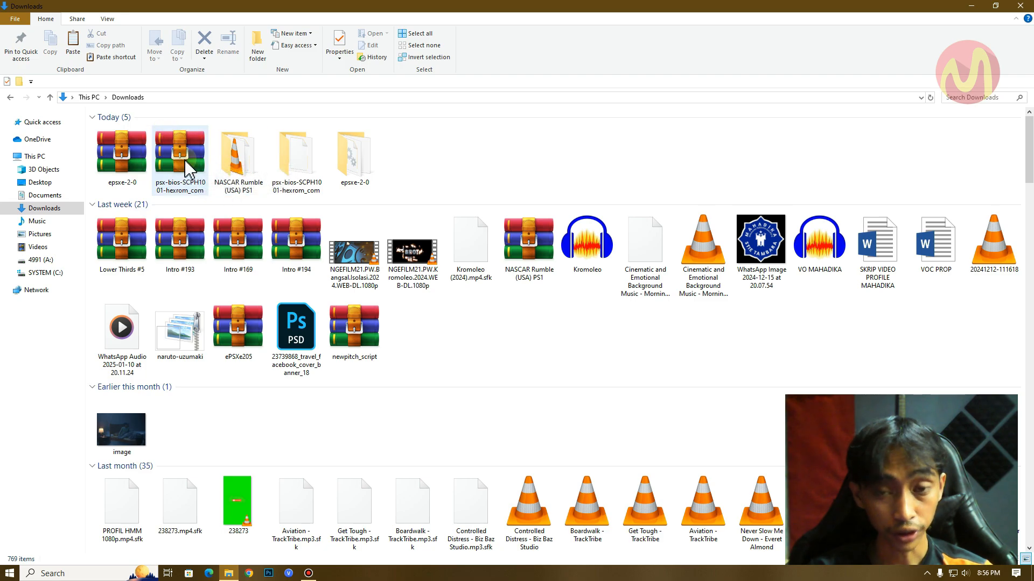
{"action": "left_click", "coordinate": [242, 142]}
{"action": "mouse_move", "coordinate": [225, 135]}
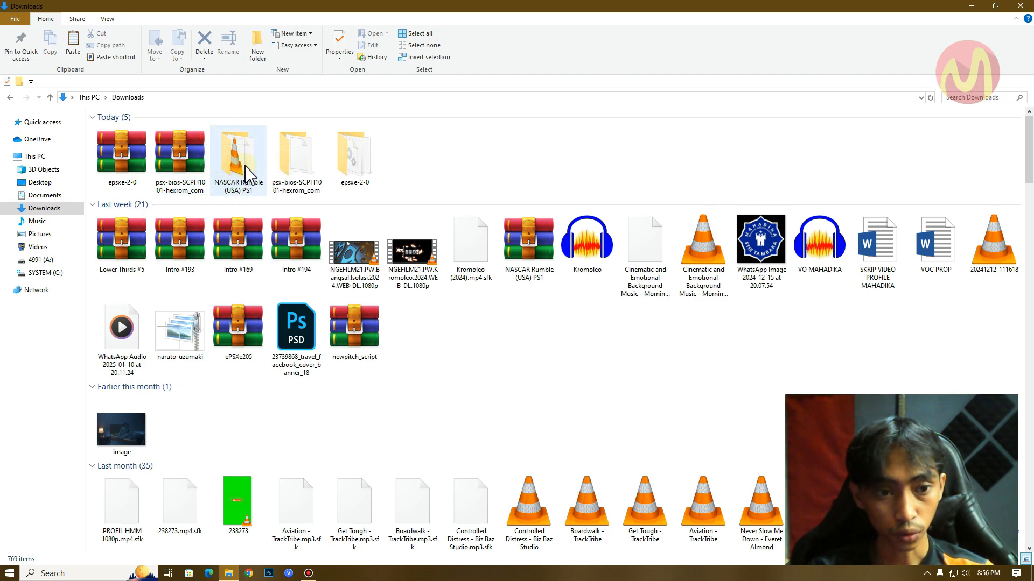
{"action": "left_click", "coordinate": [350, 156]}
{"action": "left_click", "coordinate": [436, 143]}
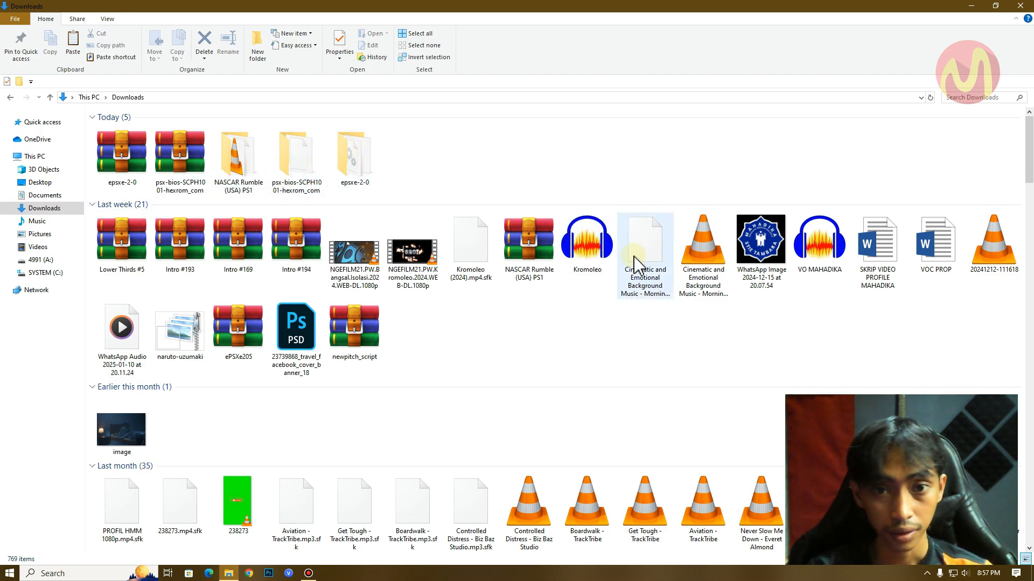
Step: Close the File Explorer window showing the Downloads folder
{"action": "left_click", "coordinate": [1029, 7]}
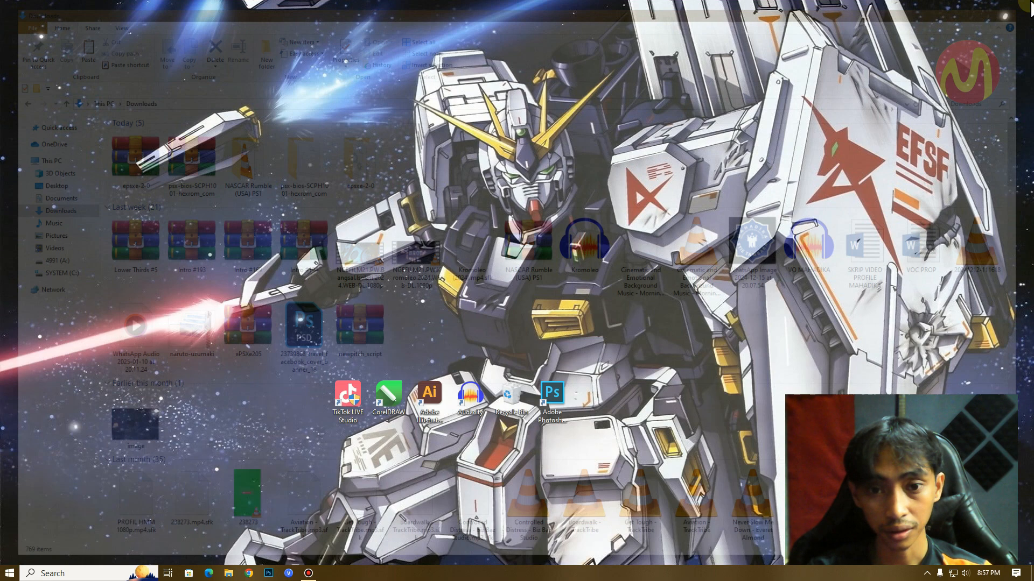